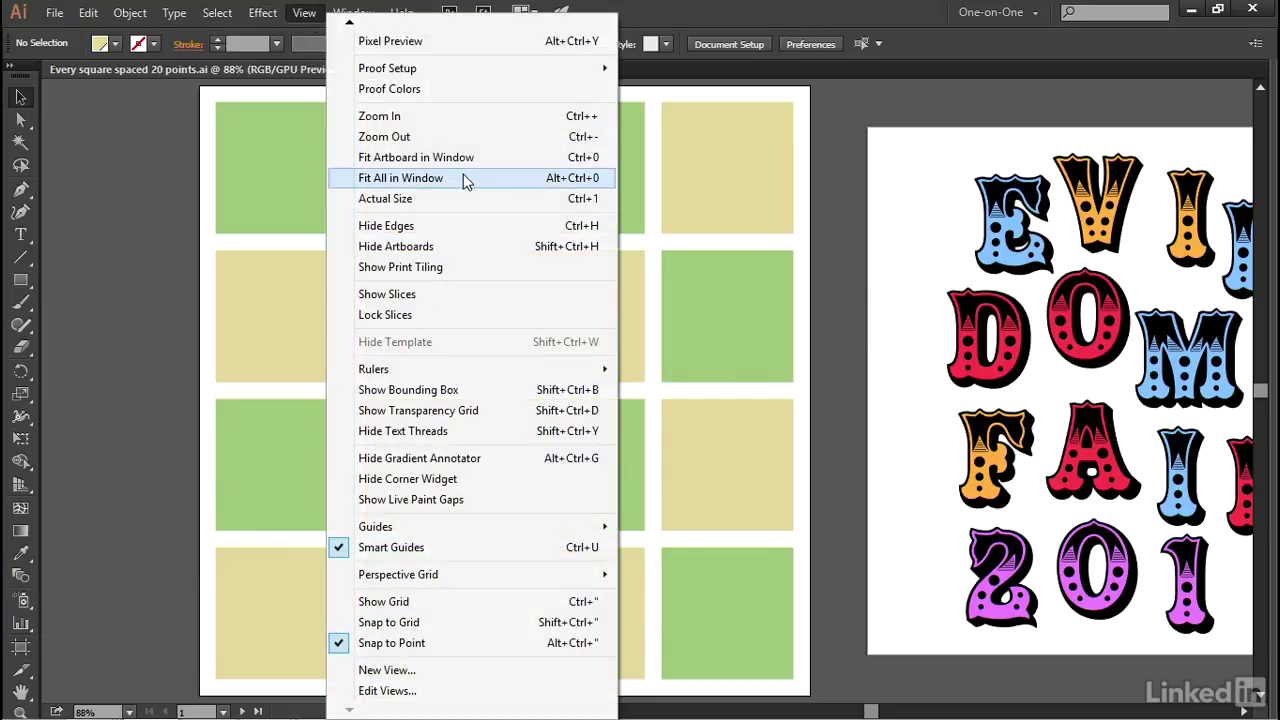
Try moving the first E's black path and the V to check their grouping, and undo both moves.
left_click(463, 179)
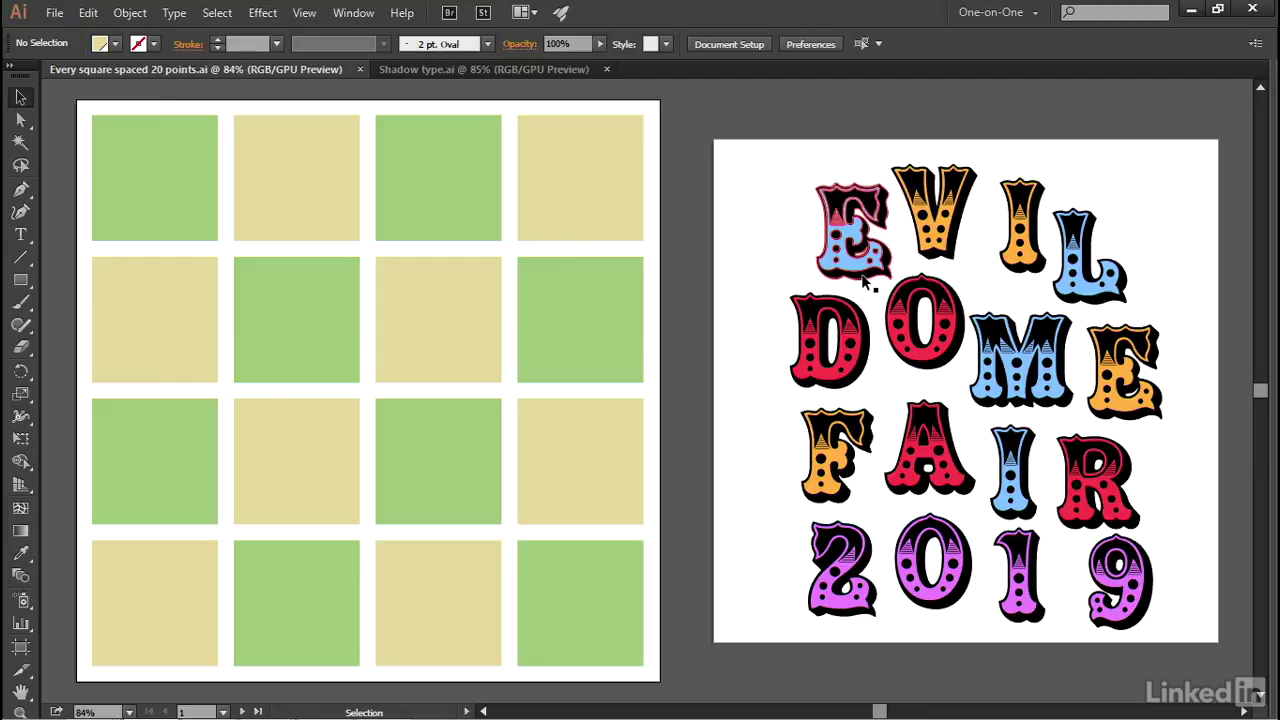
left_click_drag(864, 282, 790, 258)
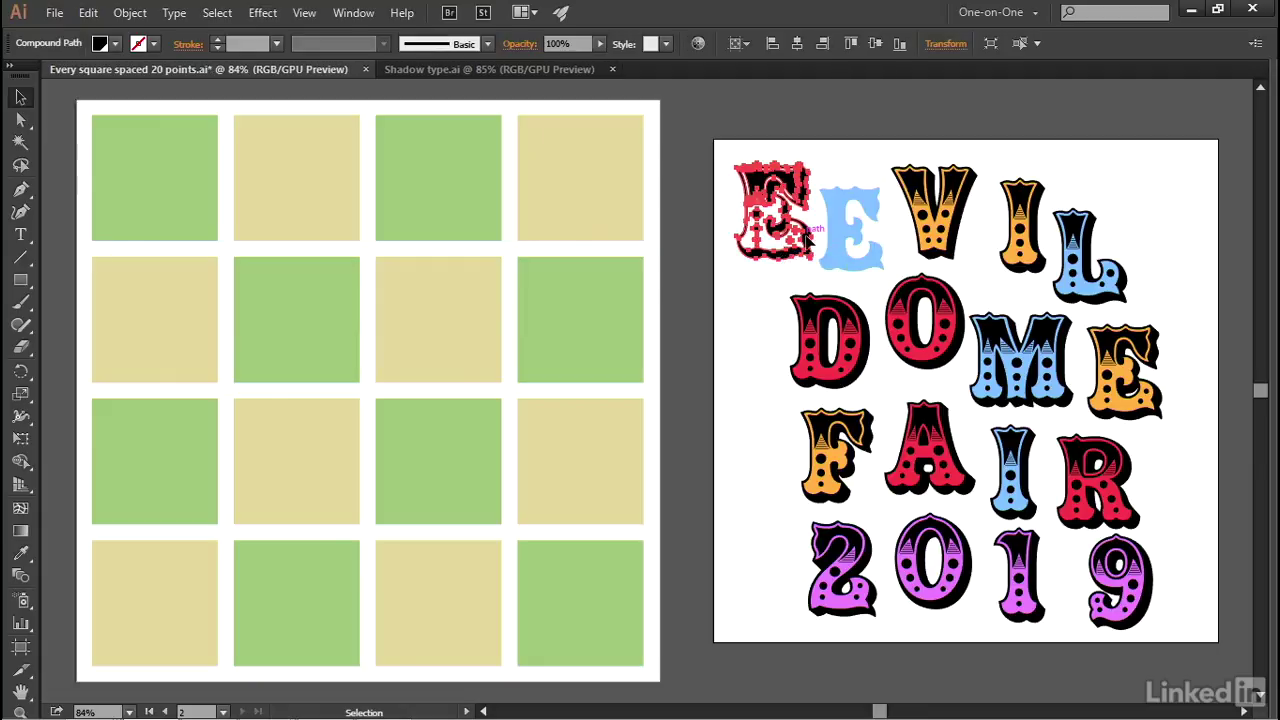
left_click(870, 263)
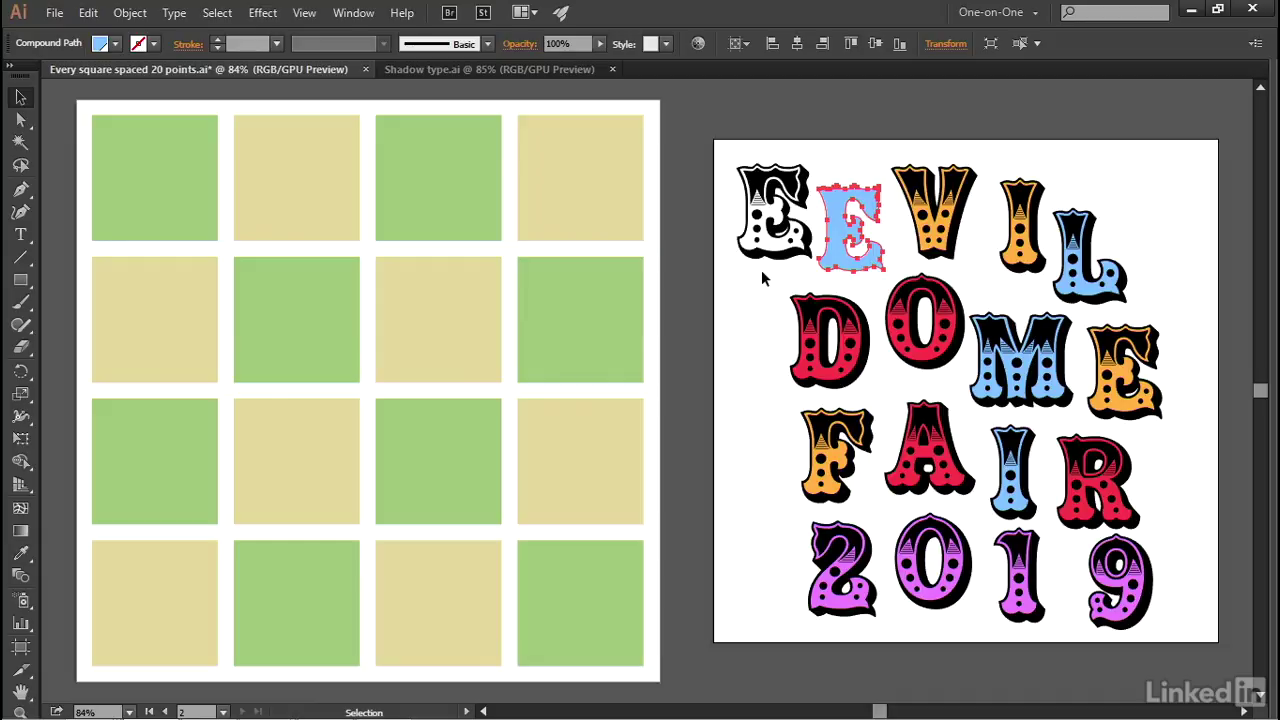
left_click_drag(938, 253, 944, 237)
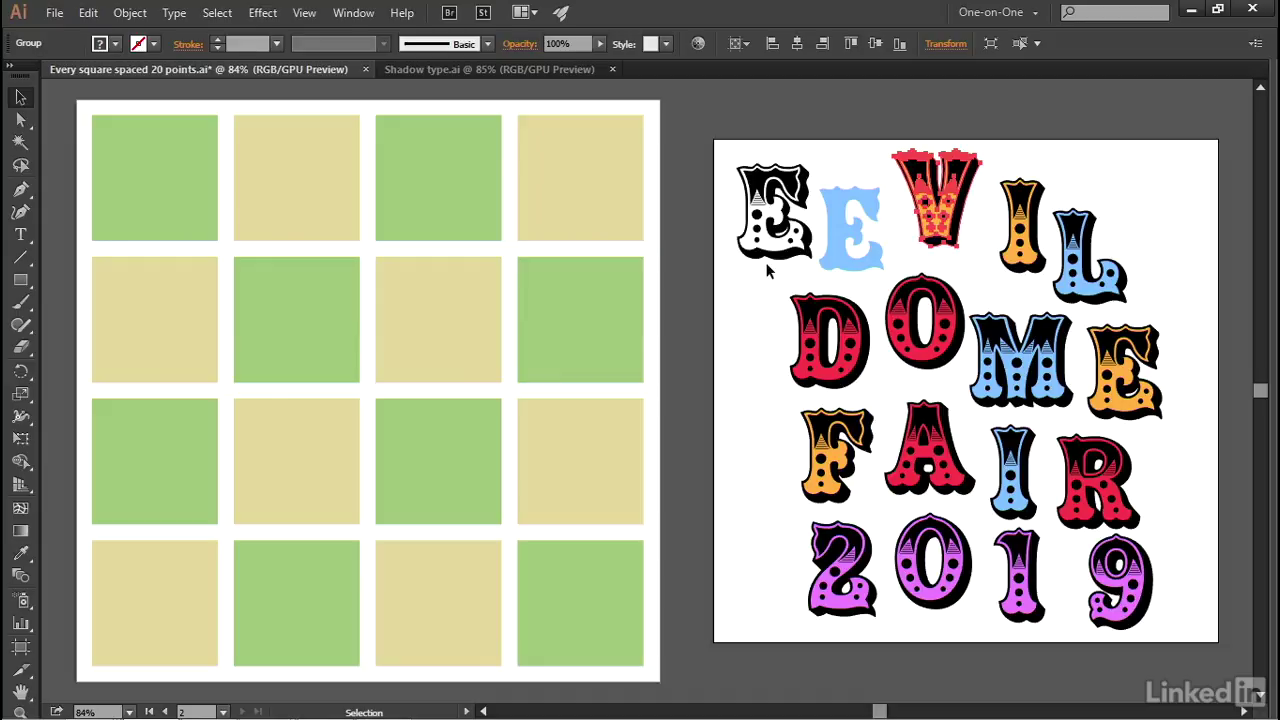
key("ctrl")
key("ctrl+z")
key("ctrl+z")
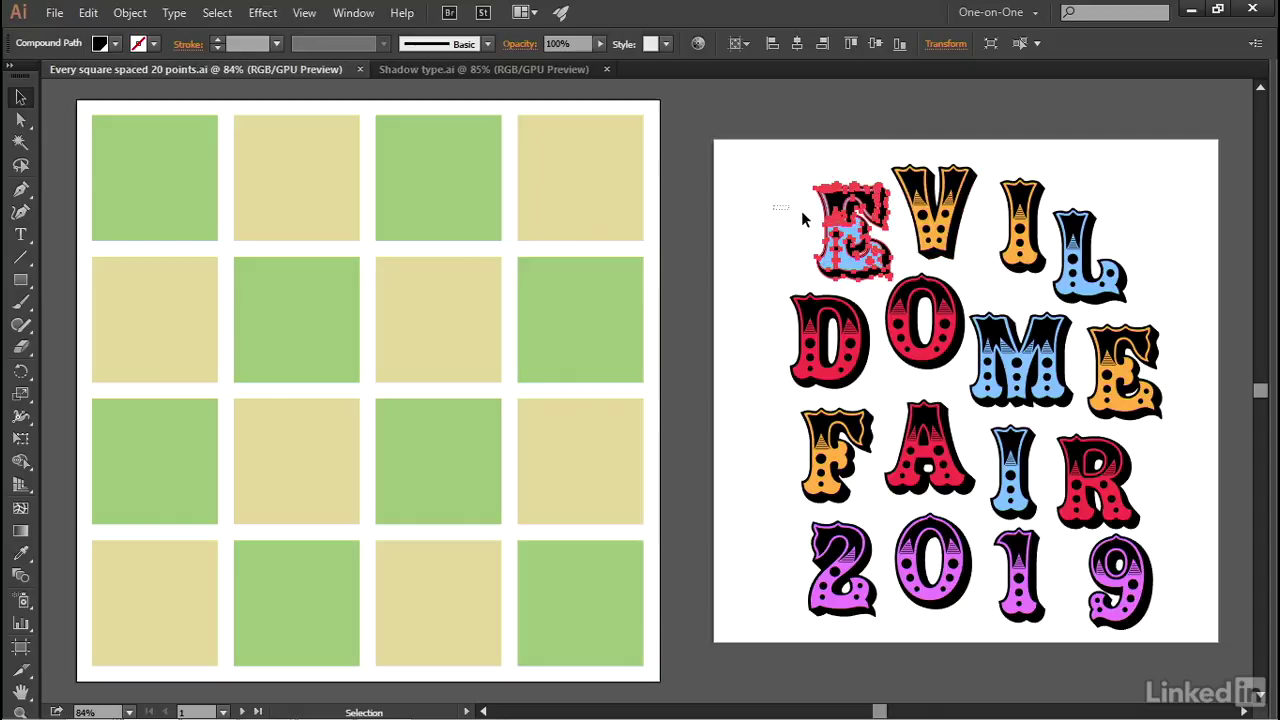
Group the black and blue paths of the first E in EVIL.
left_click_drag(850, 240, 852, 242)
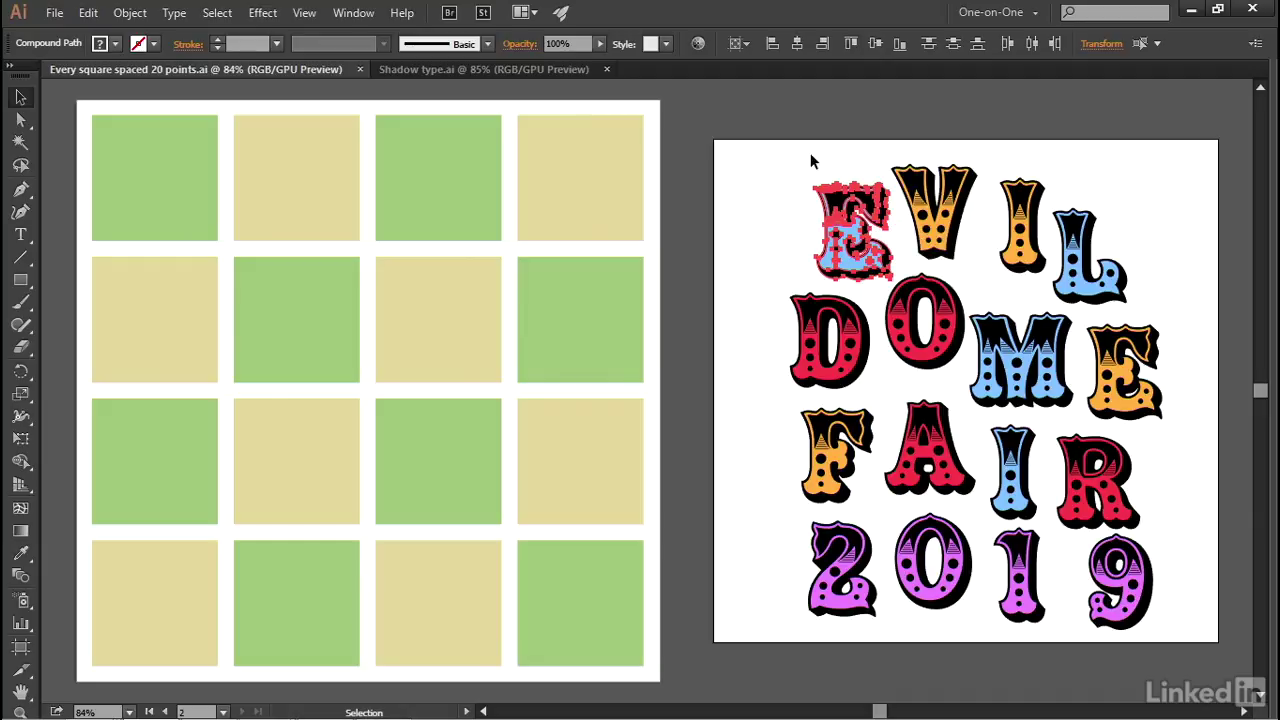
left_click(130, 12)
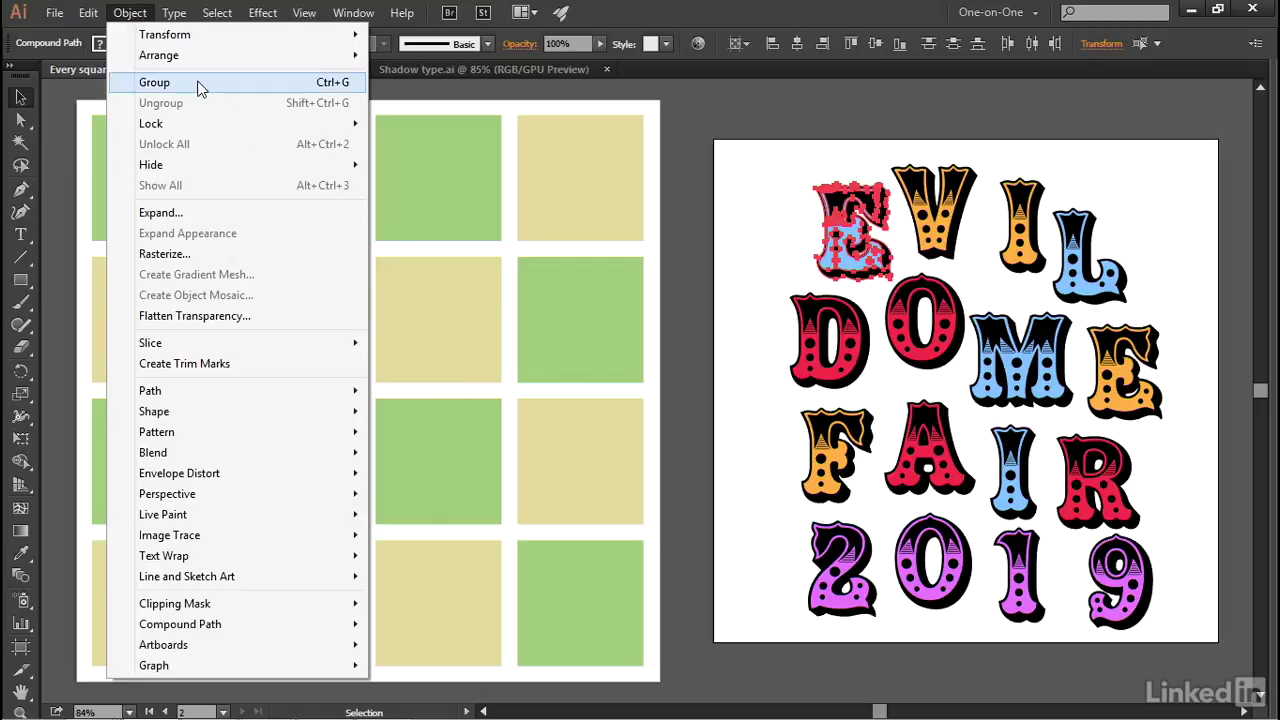
left_click(200, 88)
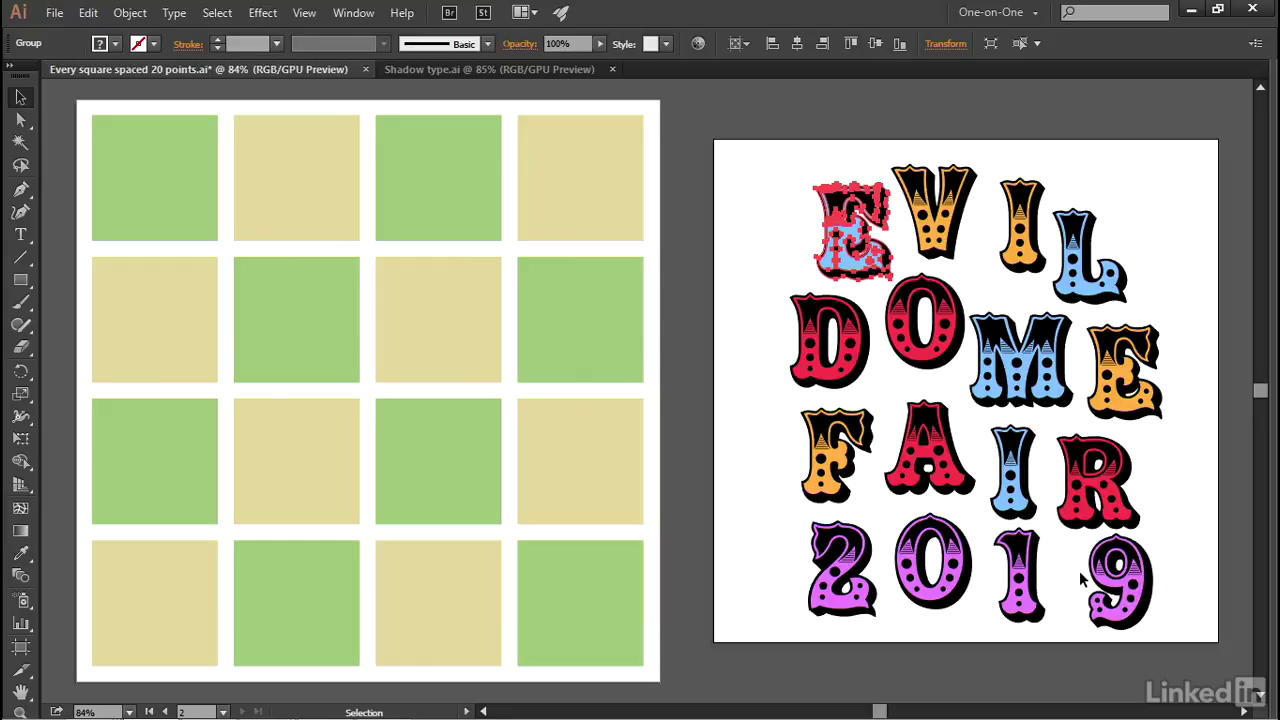
Select all the green and tan squares on the checkered artboard and ungroup them.
left_click(1122, 590)
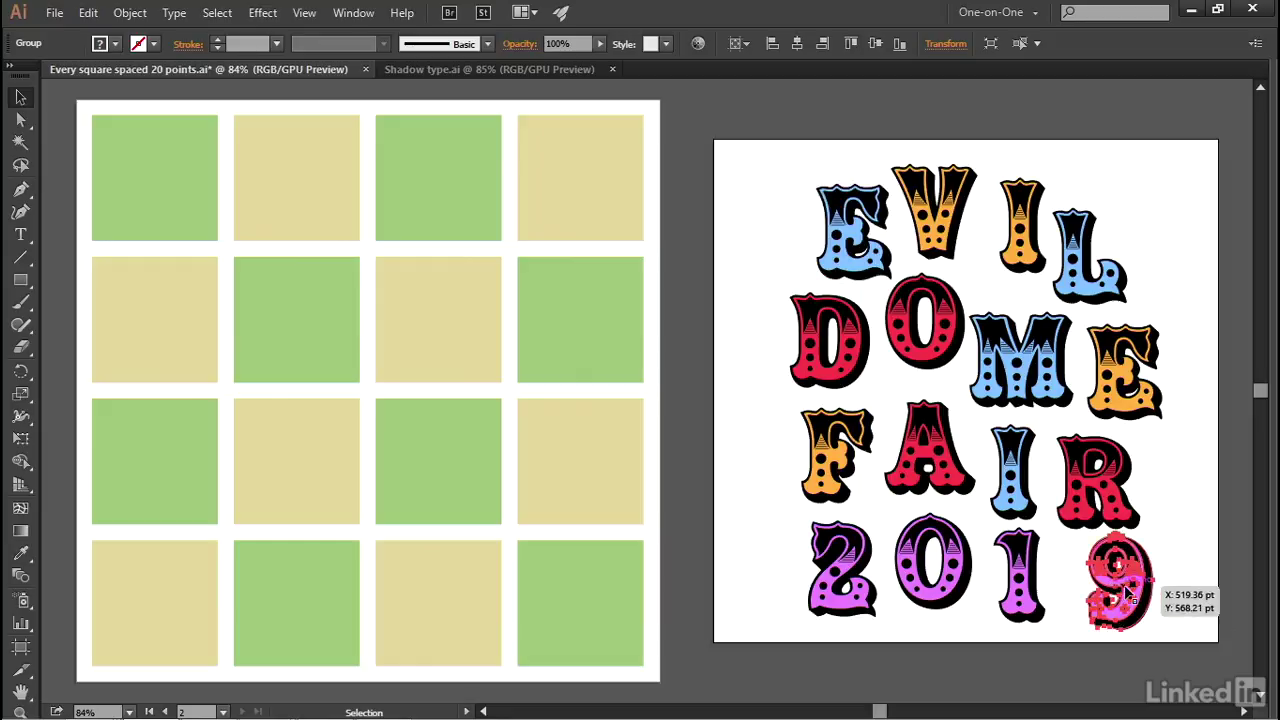
left_click(183, 209)
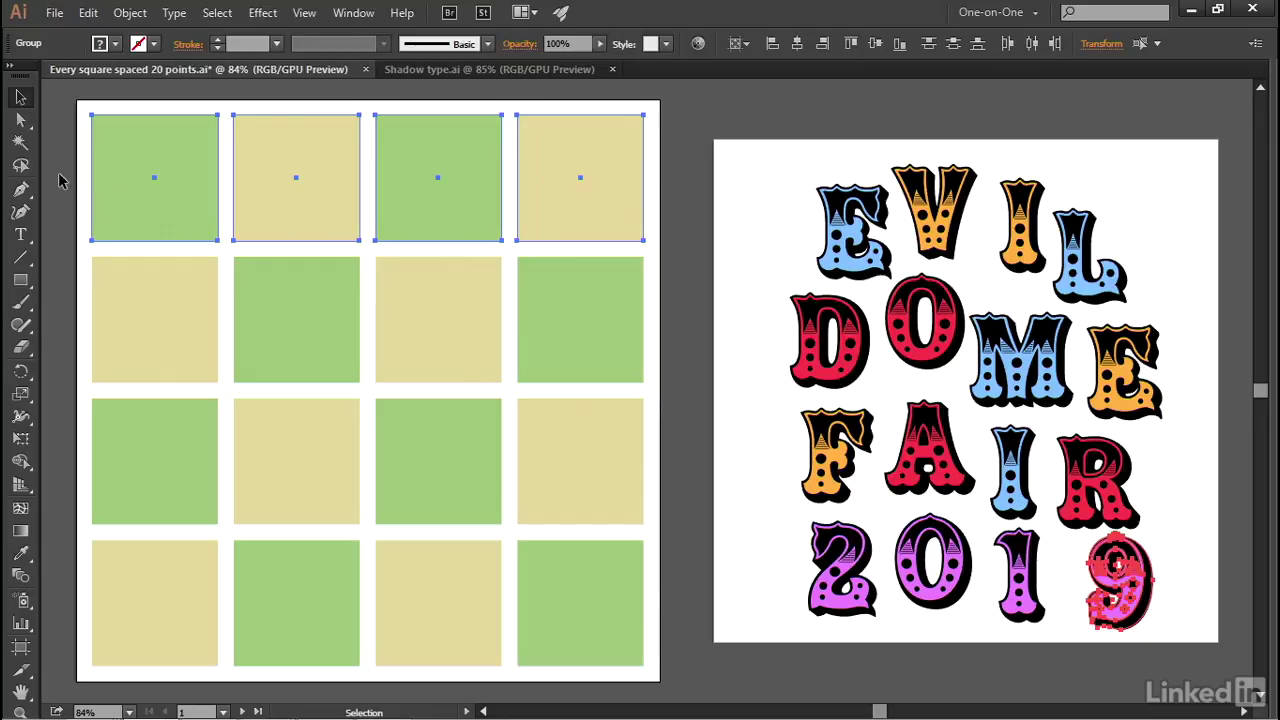
left_click_drag(58, 180, 613, 612)
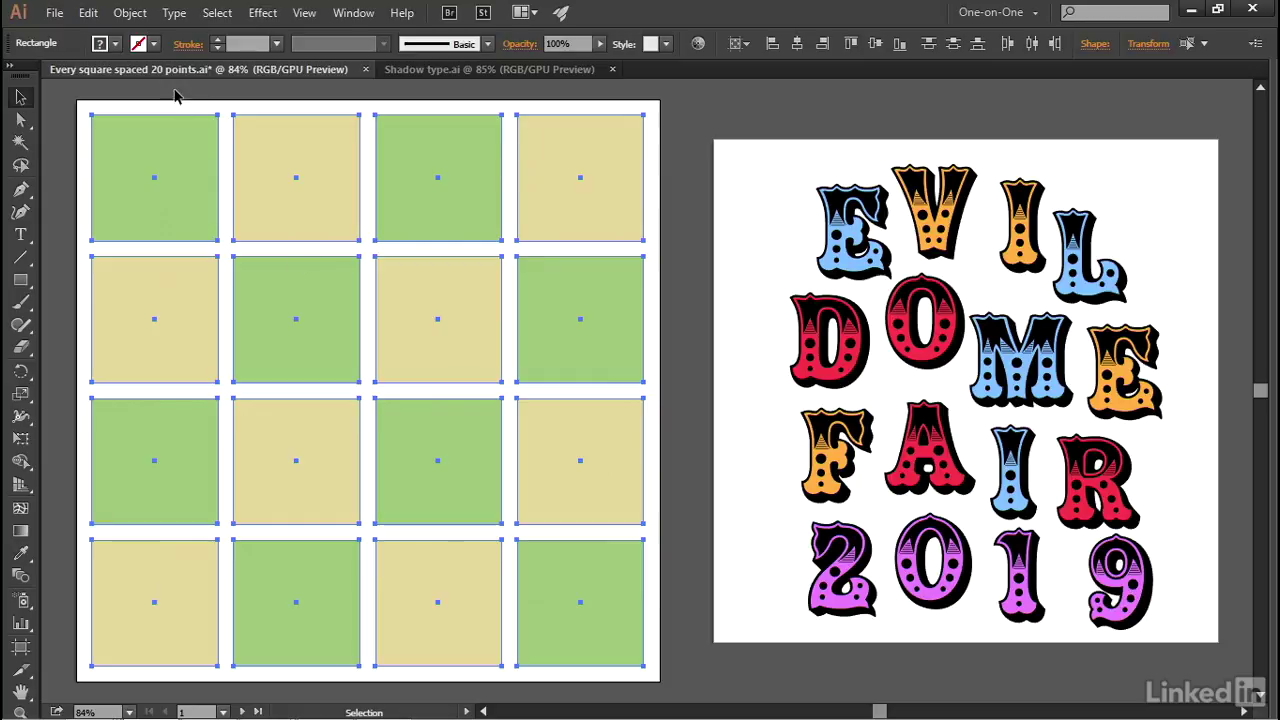
left_click(128, 13)
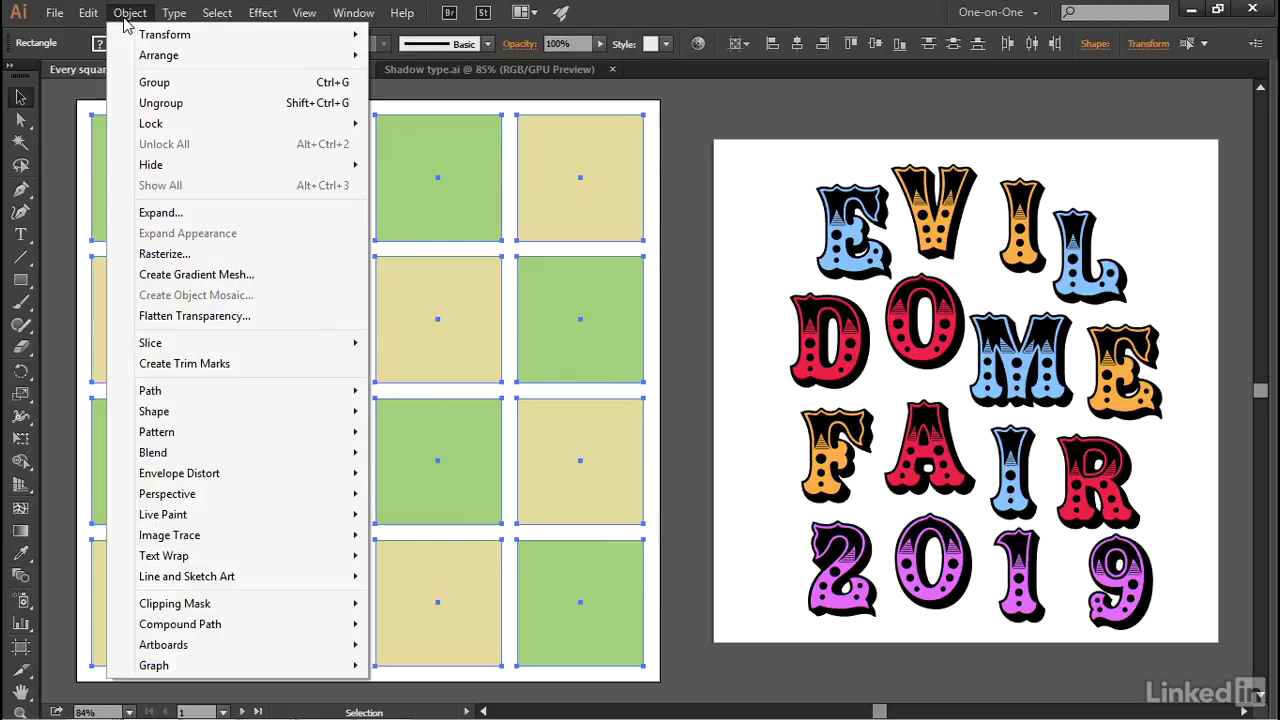
left_click(224, 104)
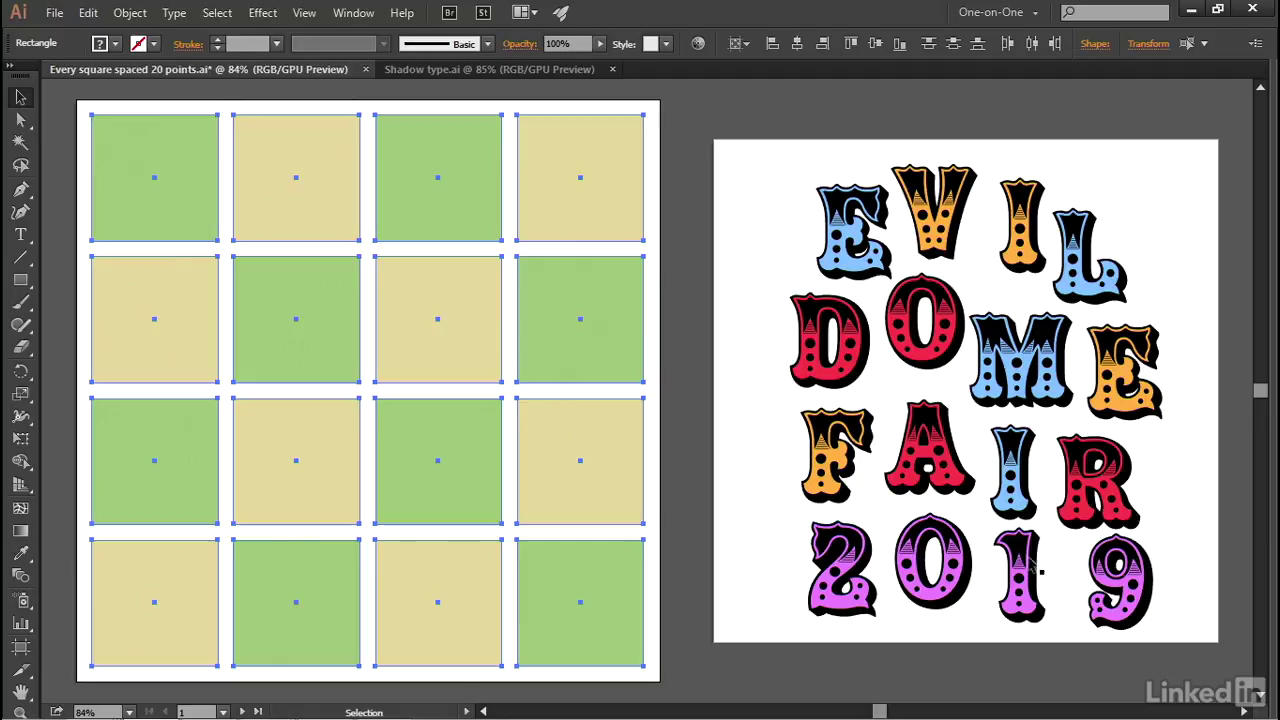
Center the purple 9 horizontally and vertically on the top-left green square, with the square as key object.
left_click(1130, 582)
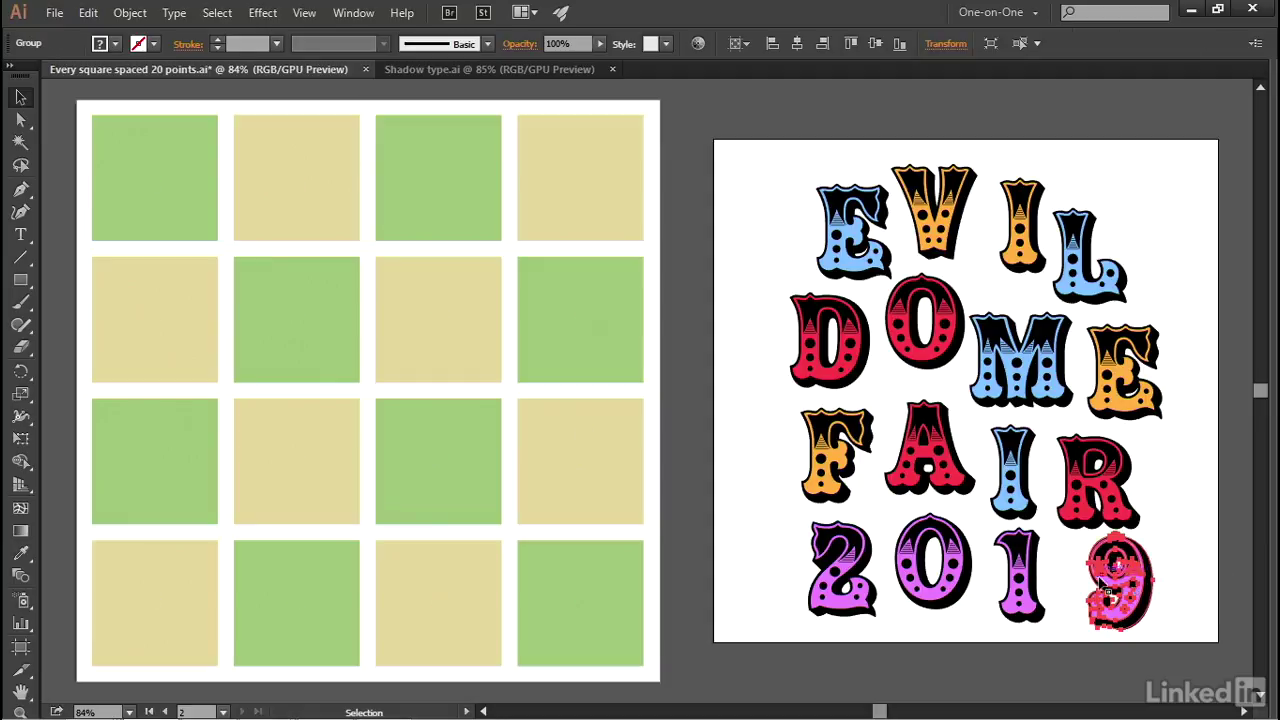
left_click(128, 232, "shift")
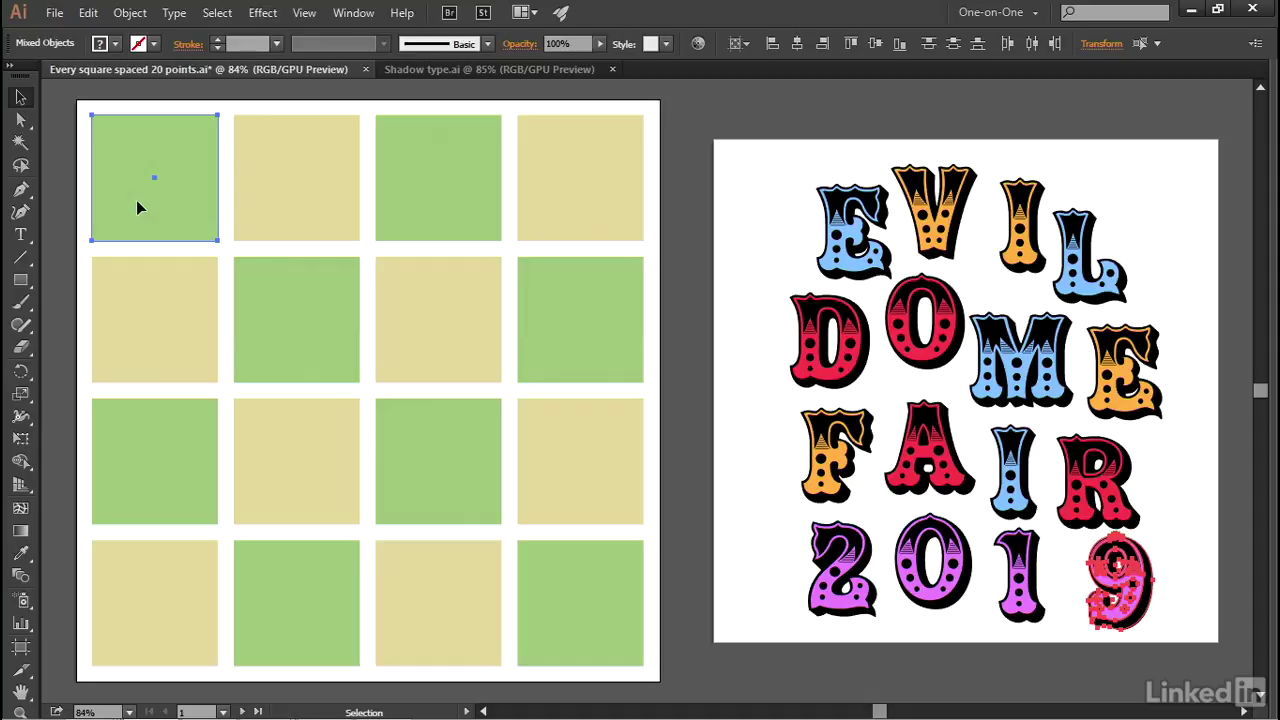
left_click(138, 201)
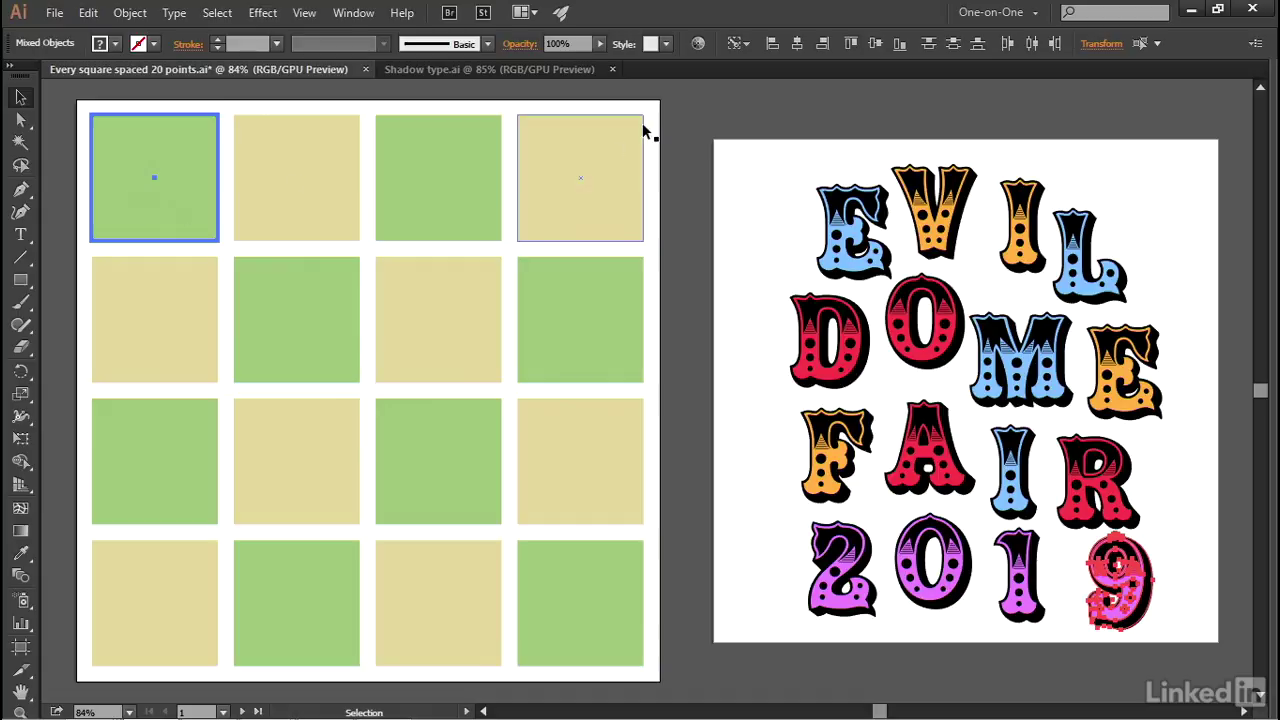
left_click(798, 45)
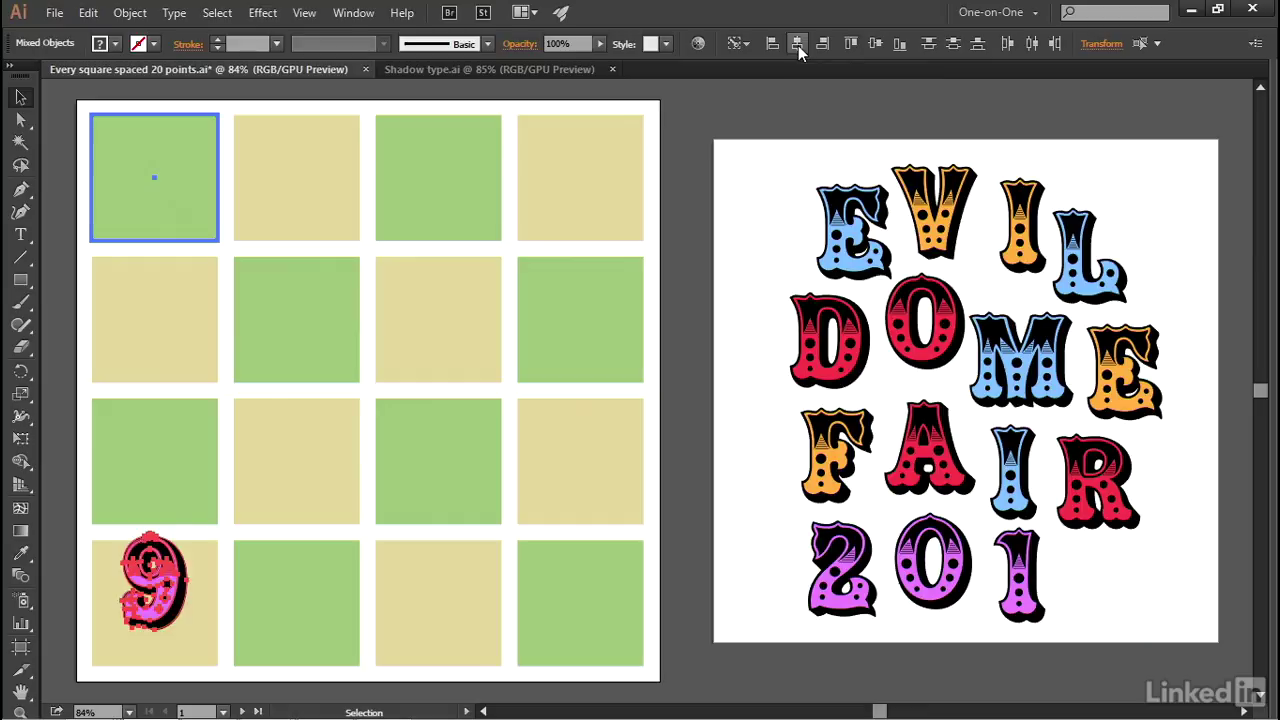
left_click(870, 46)
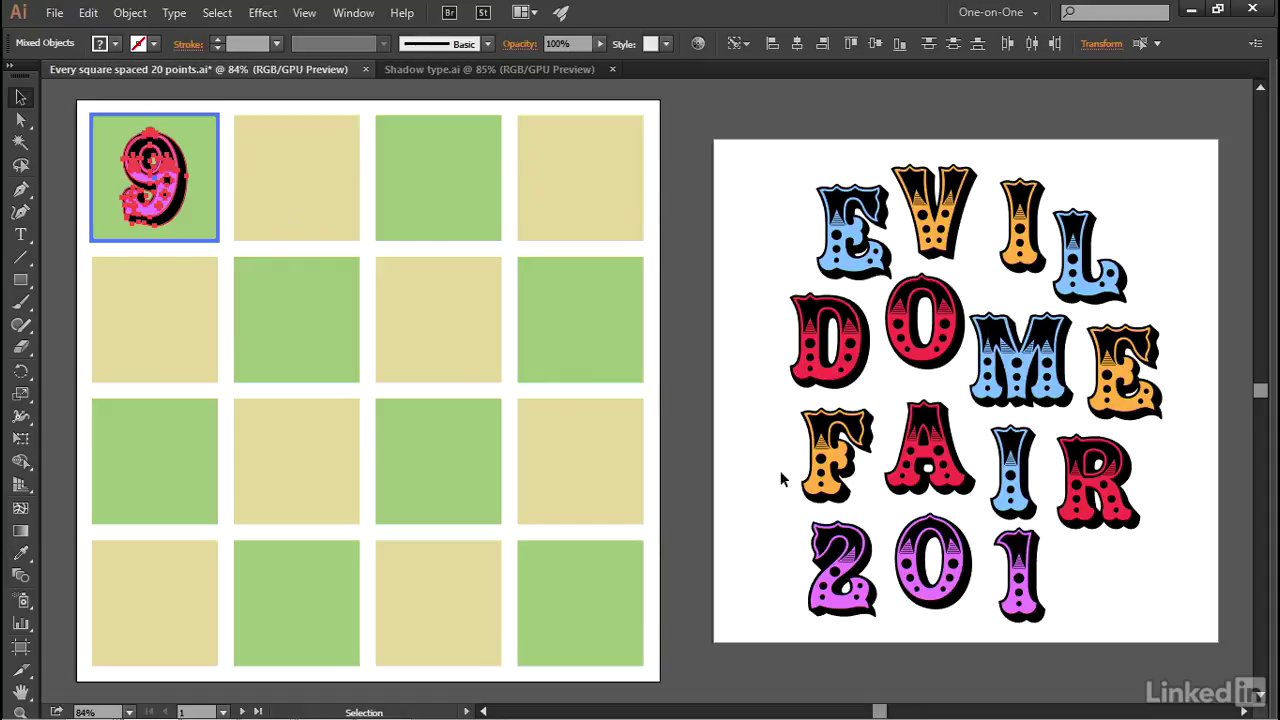
Center the red D horizontally and vertically on the bottom-right green square, with the square as key object.
left_click(607, 595)
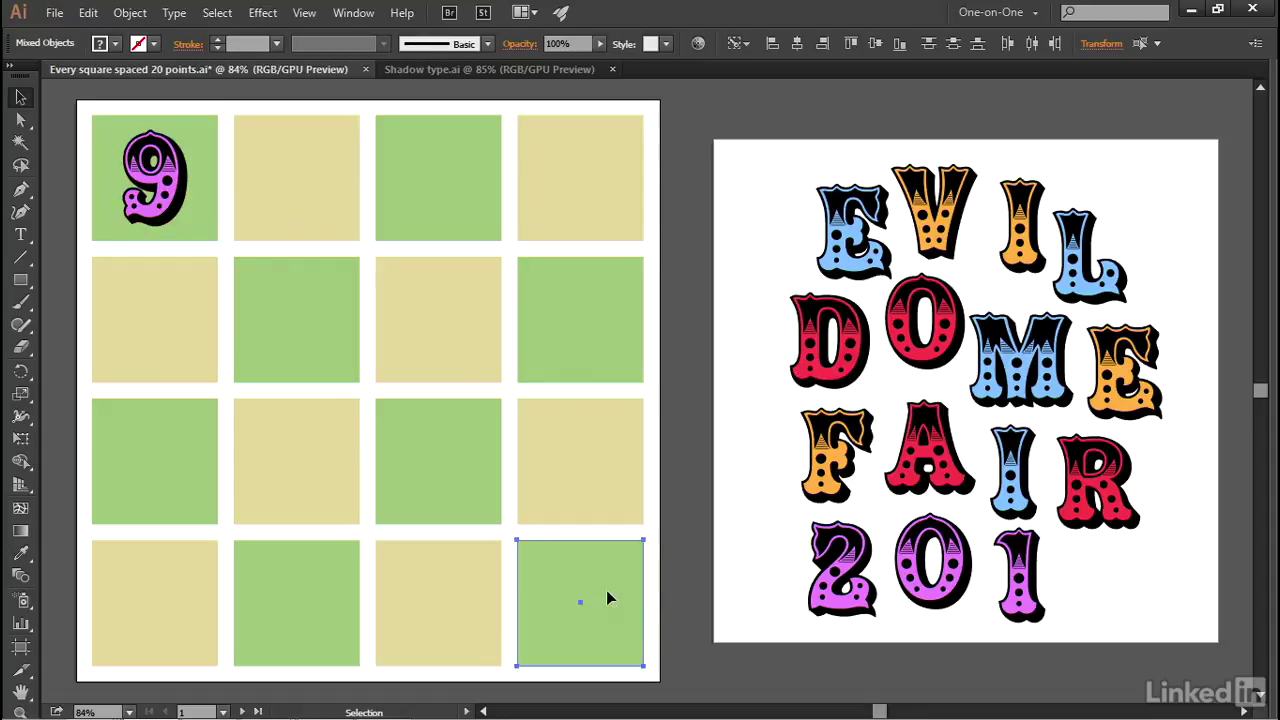
left_click(808, 388, "shift")
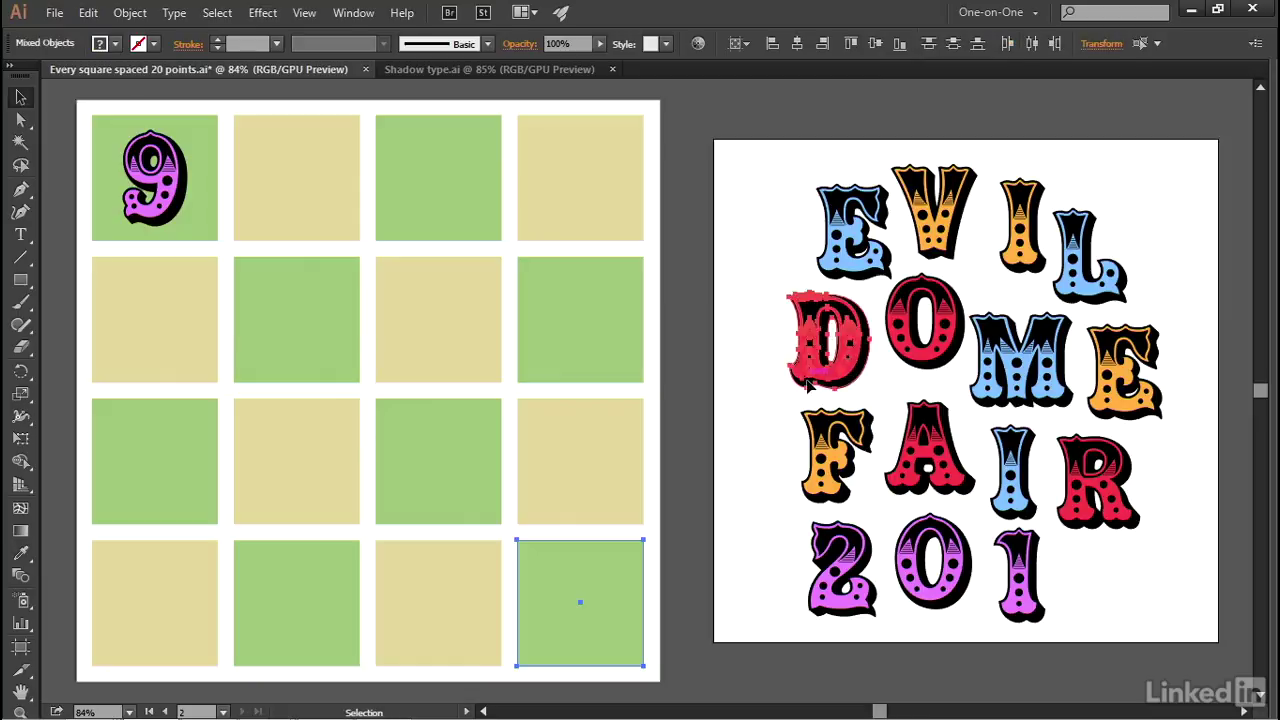
left_click(590, 567)
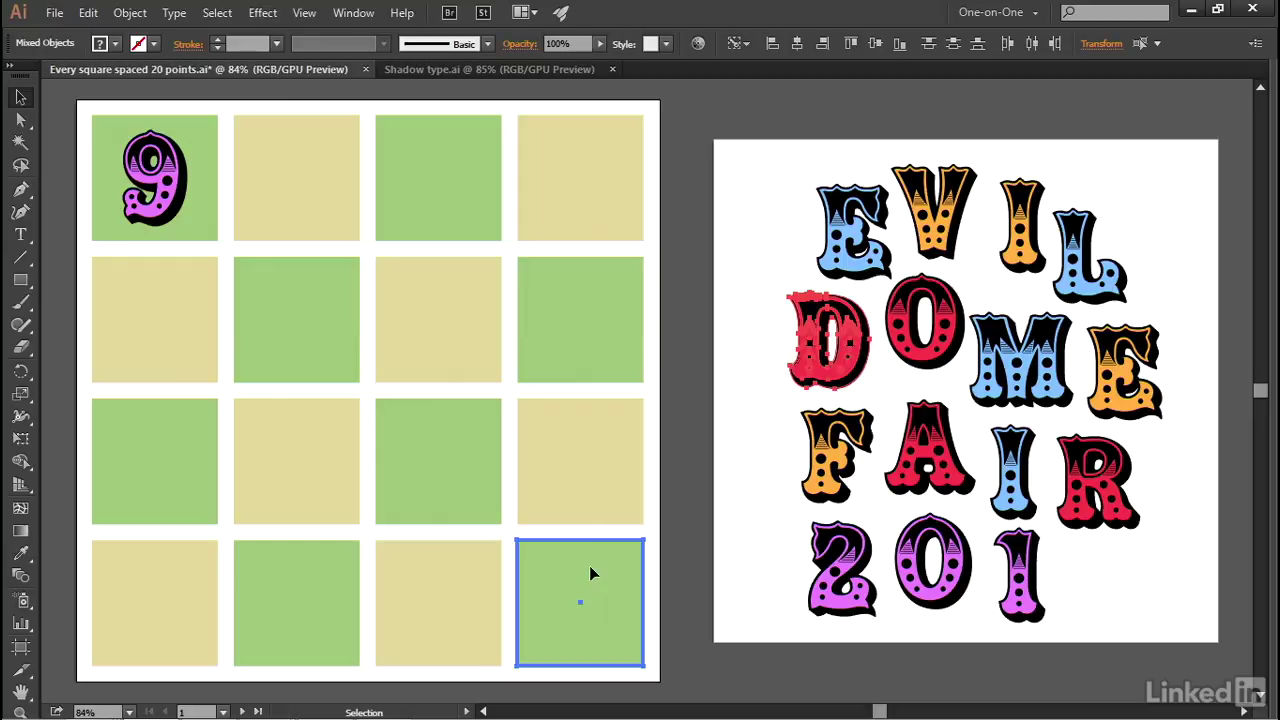
left_click(799, 51)
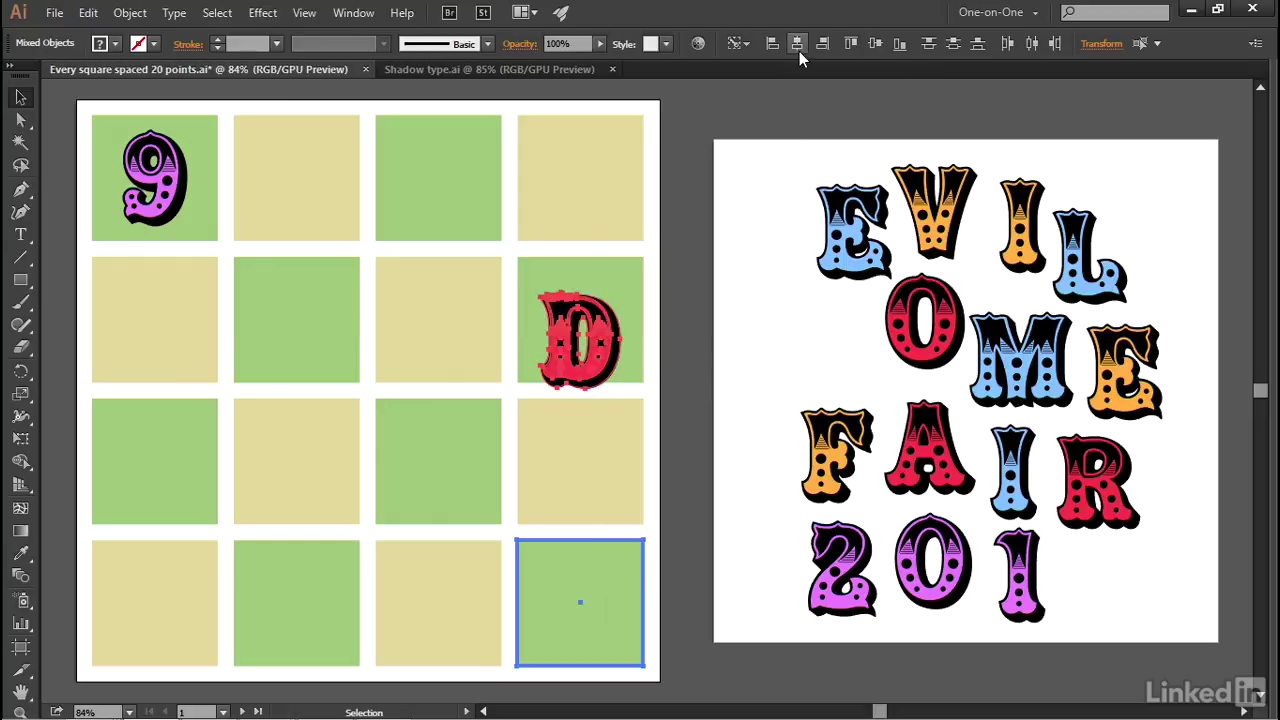
left_click(880, 43)
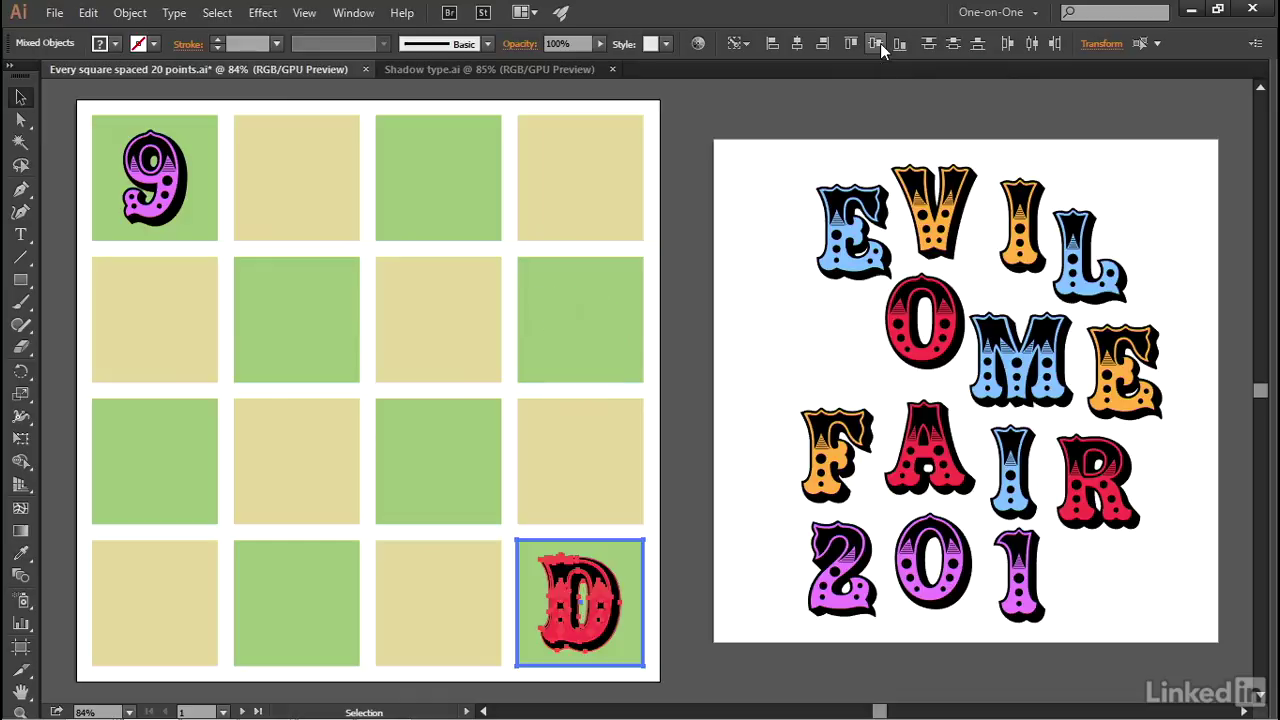
Select the orange I and blue L of EVIL together with the 9, making the 9 the key object.
left_click(1020, 230)
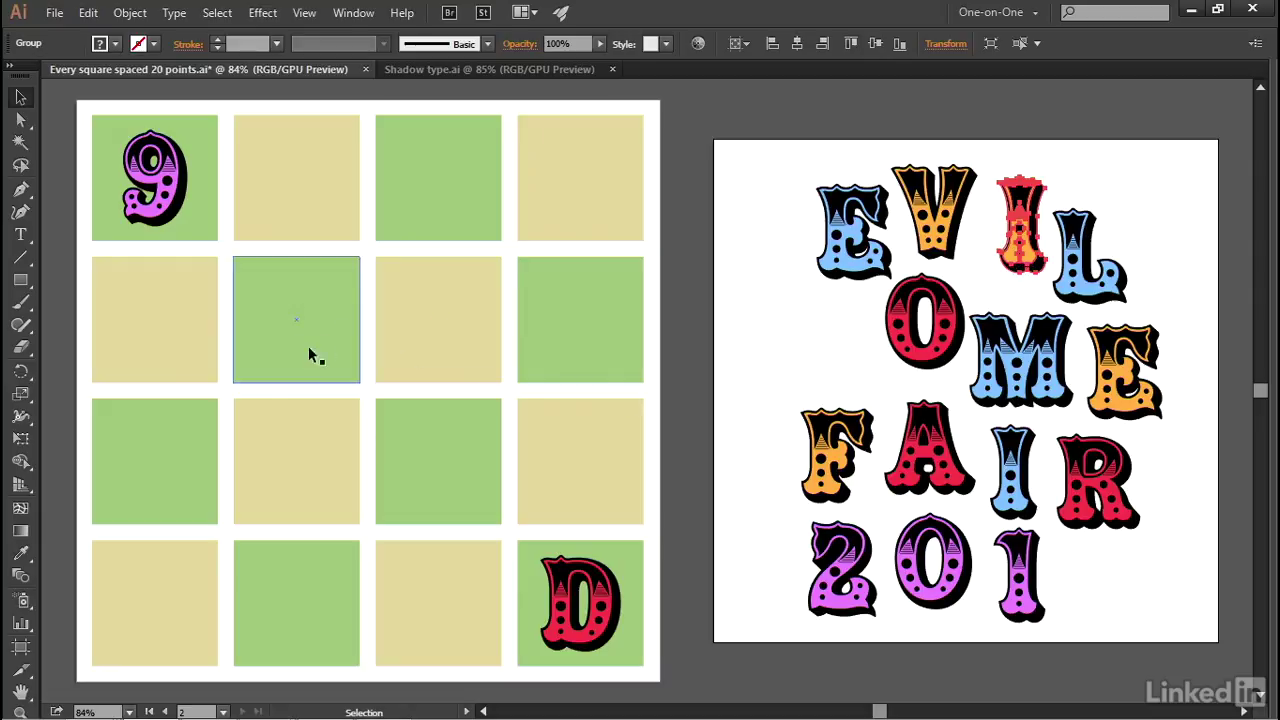
left_click(1090, 285)
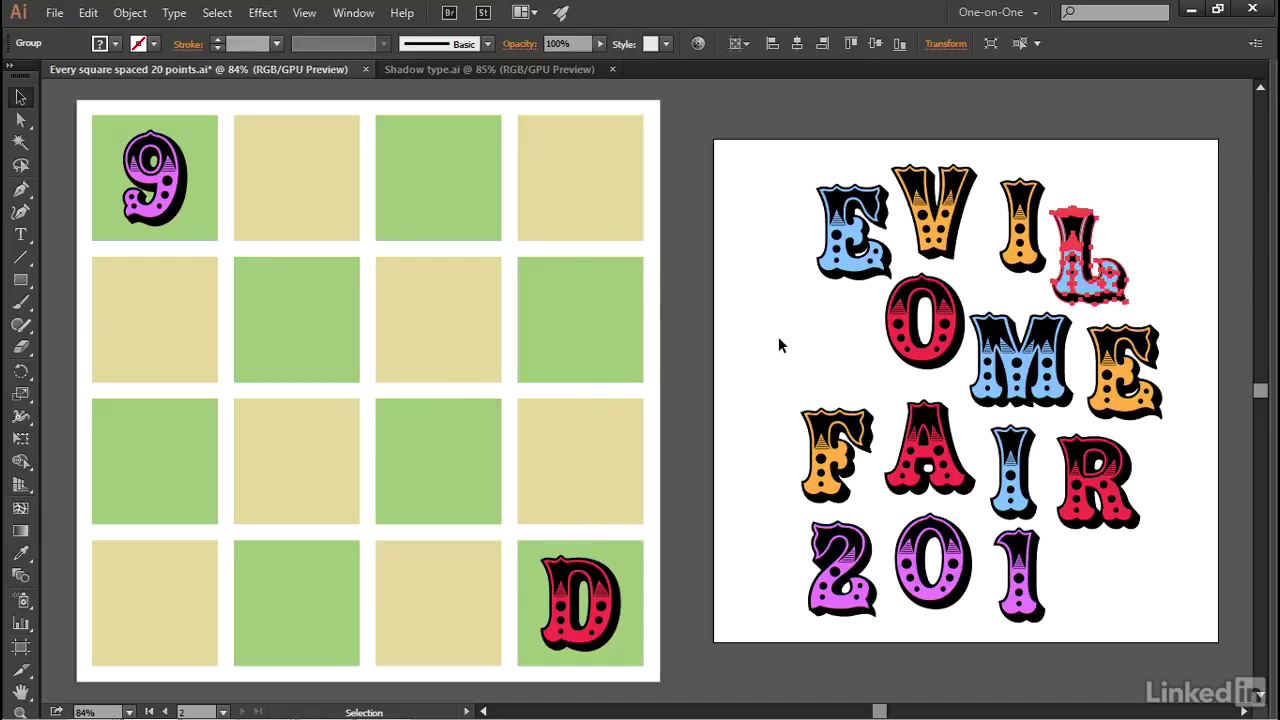
left_click(1018, 278, "shift")
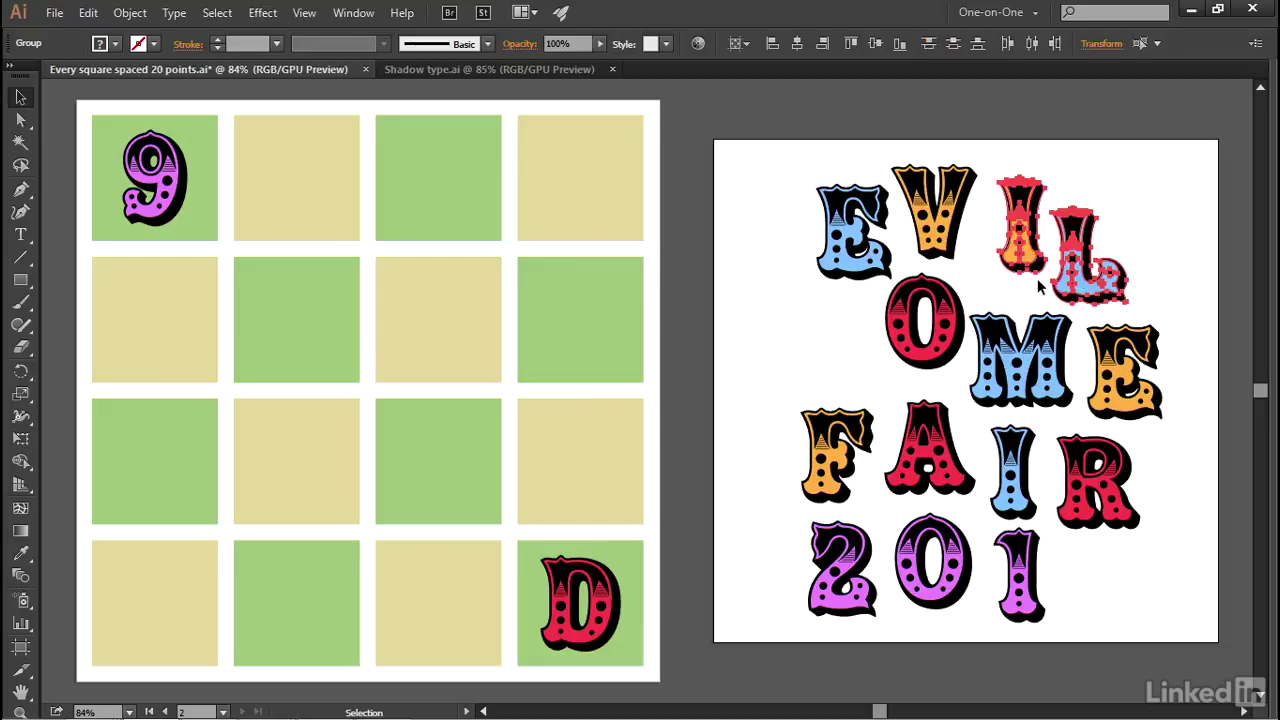
left_click(168, 222, "shift")
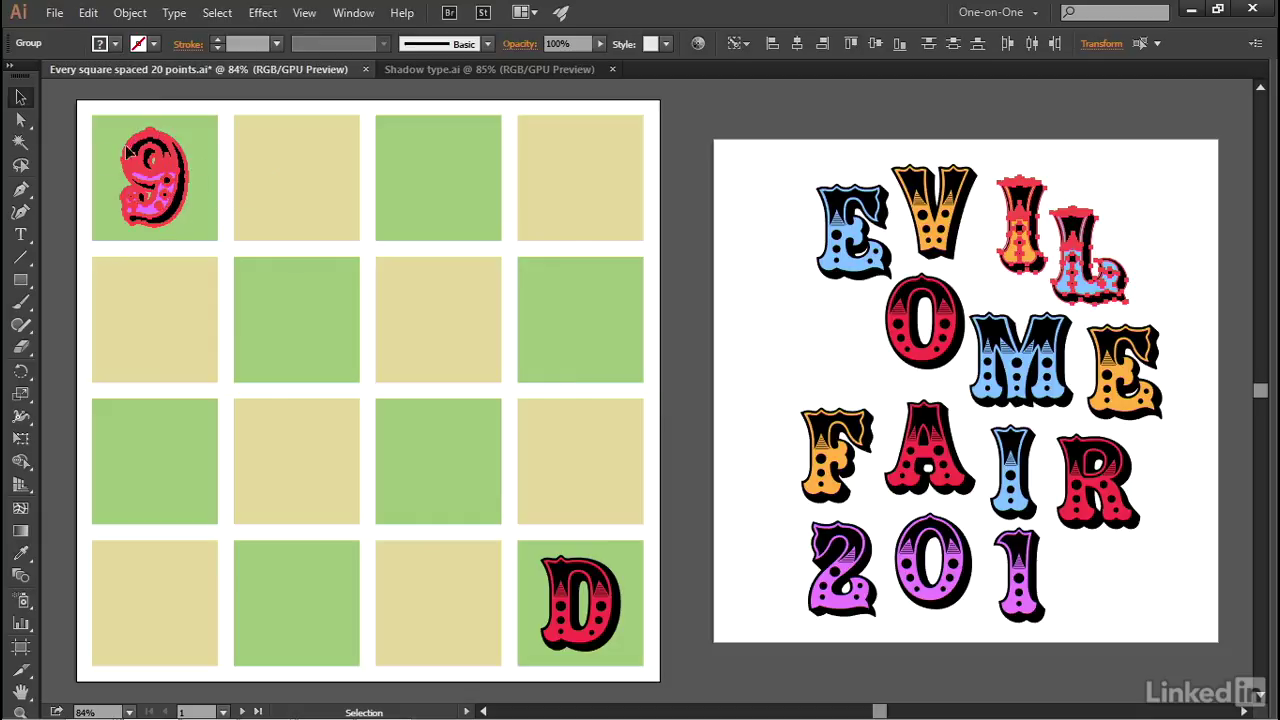
Align the orange I and blue L horizontally to the 9's center, and distribute all three with the D by horizontal centers.
left_click(798, 44)
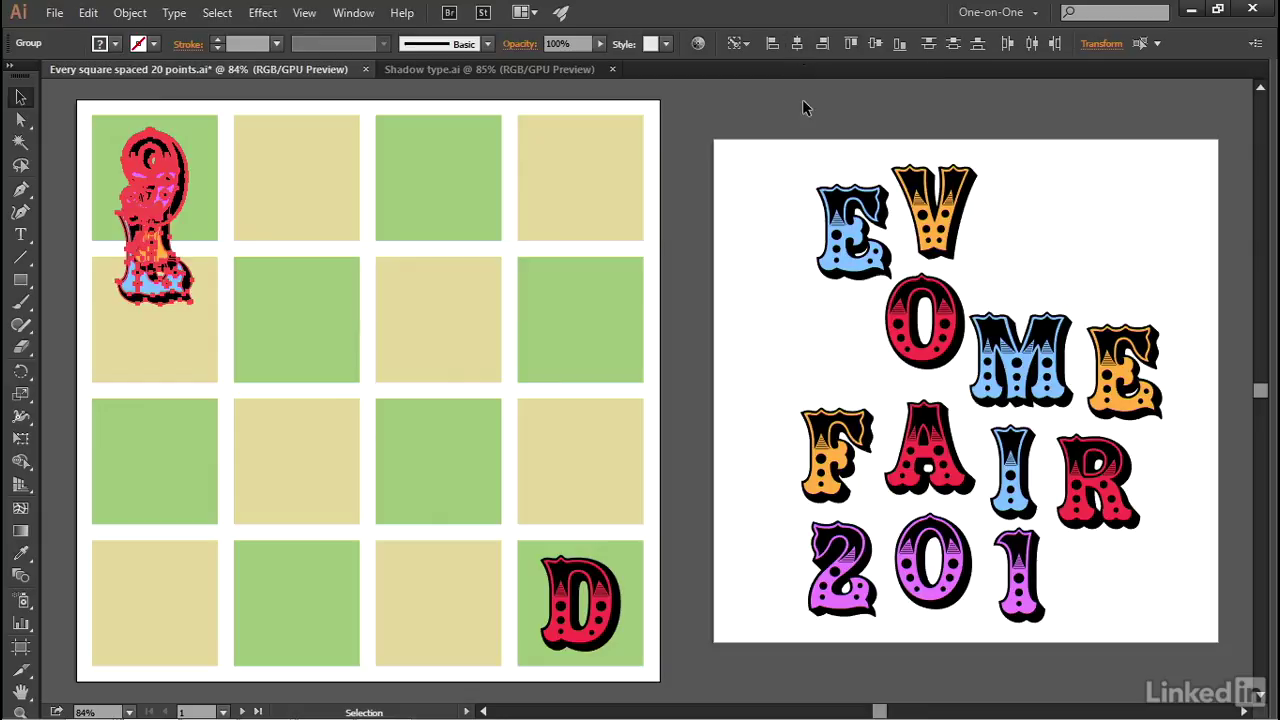
left_click(568, 578, "shift")
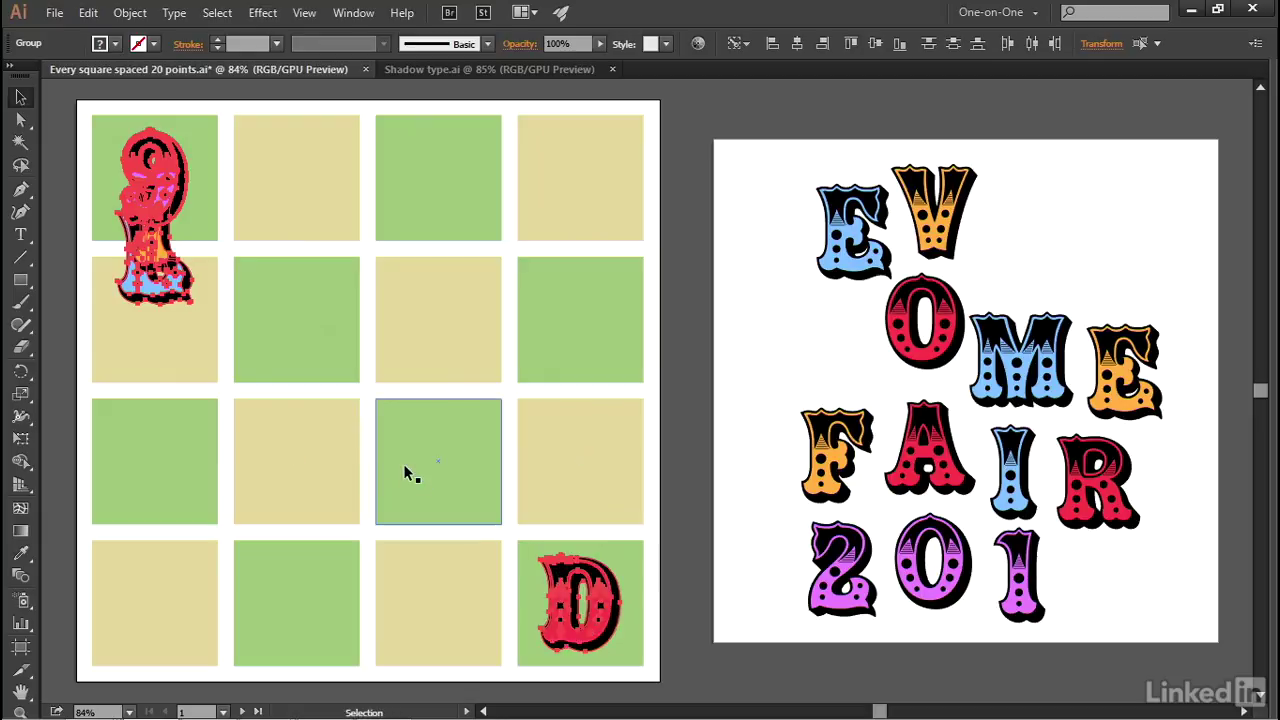
left_click(155, 145)
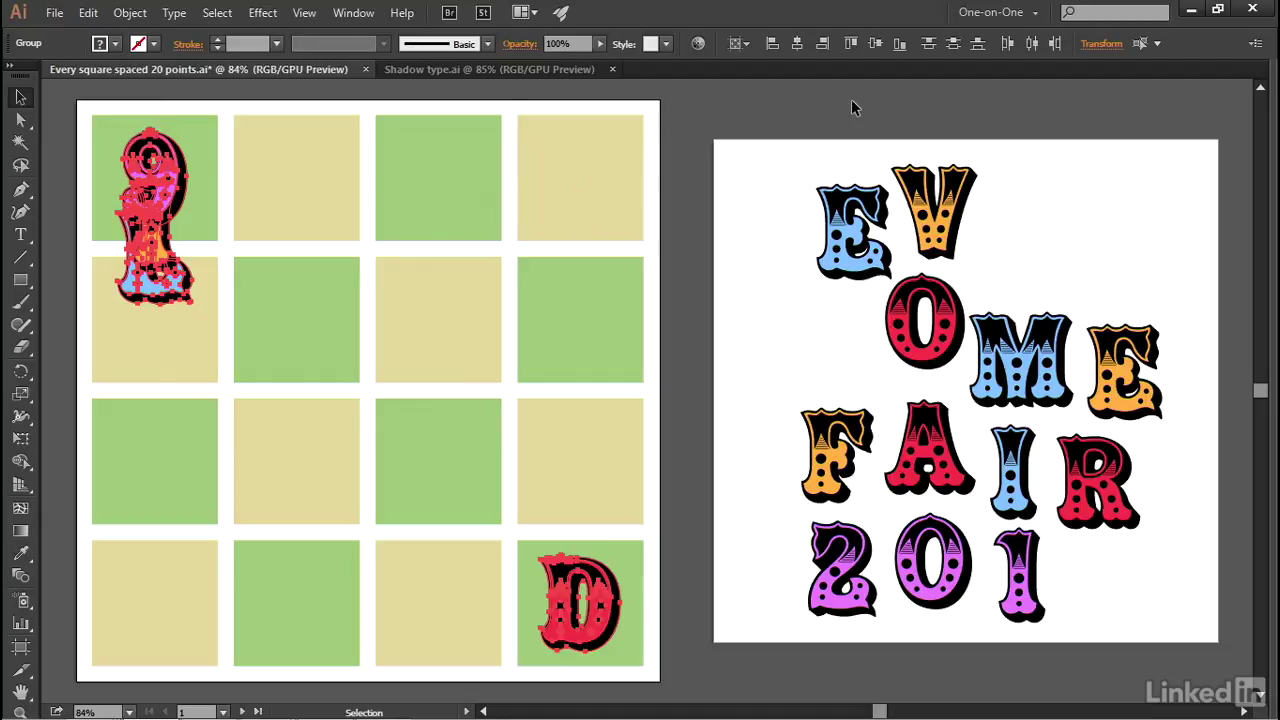
left_click(1030, 45)
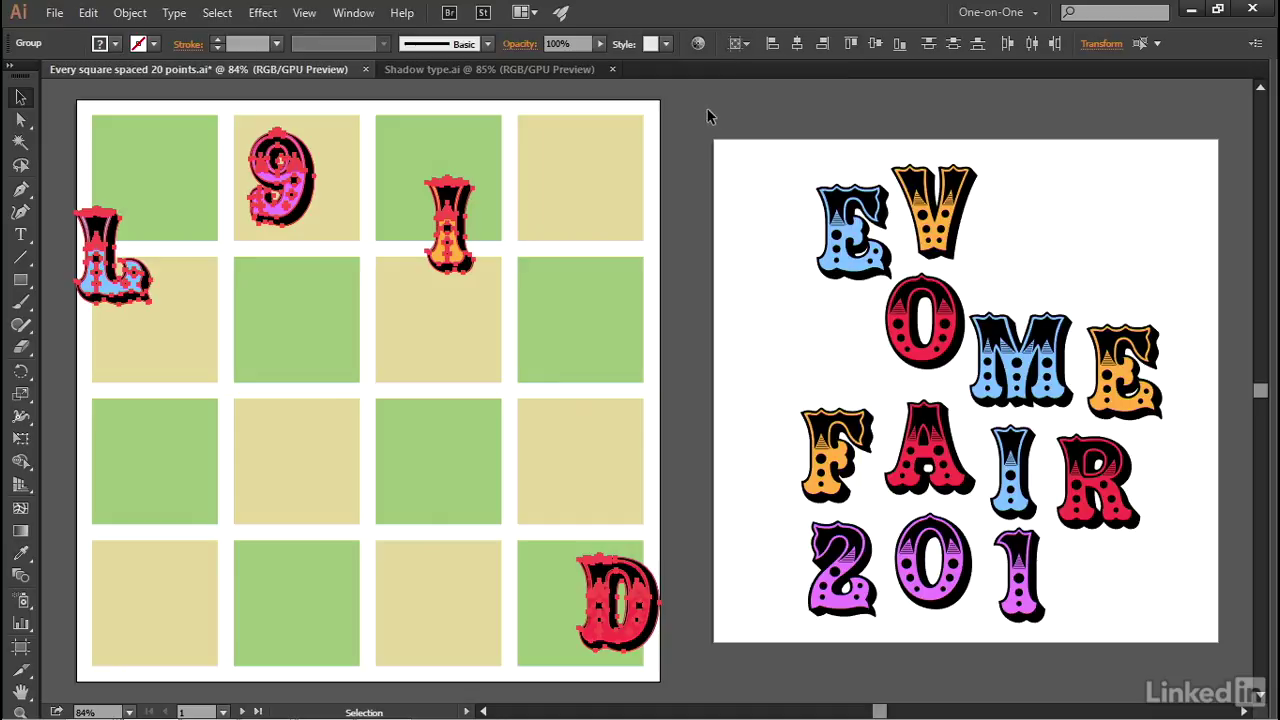
Undo the horizontal distribution and center alignment of the 9, I, L and D.
left_click(738, 43)
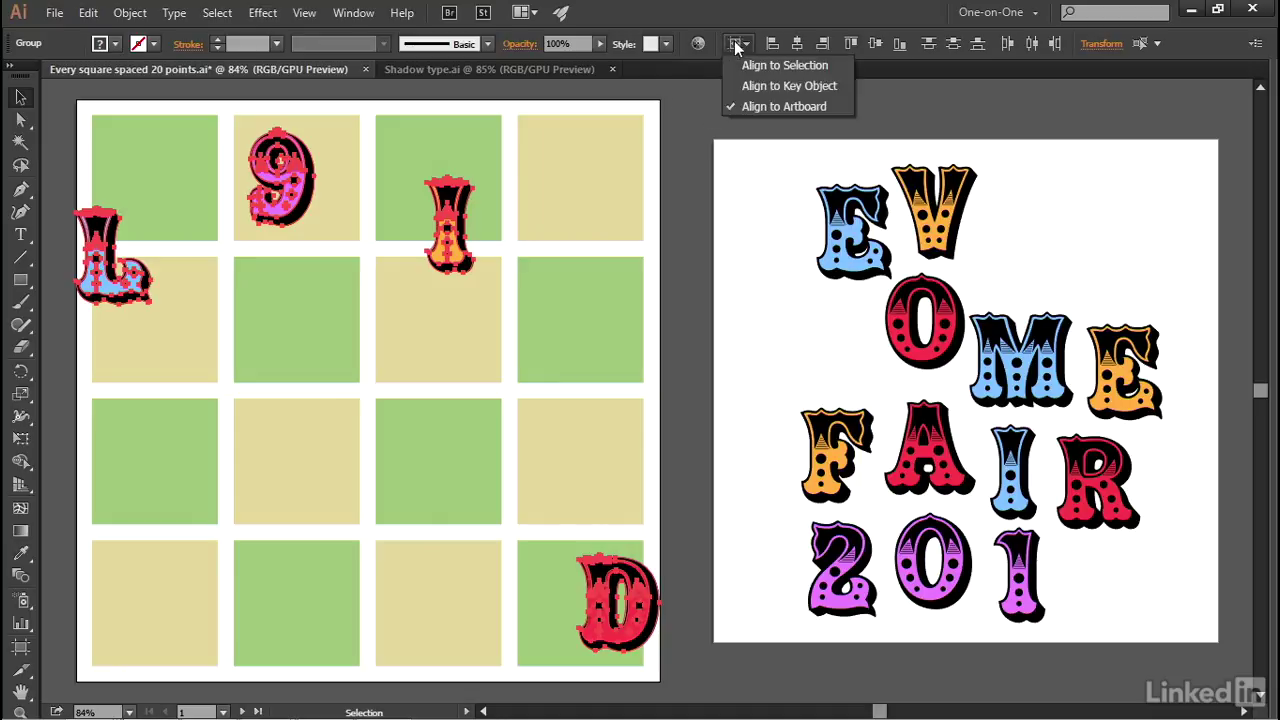
left_click(746, 86)
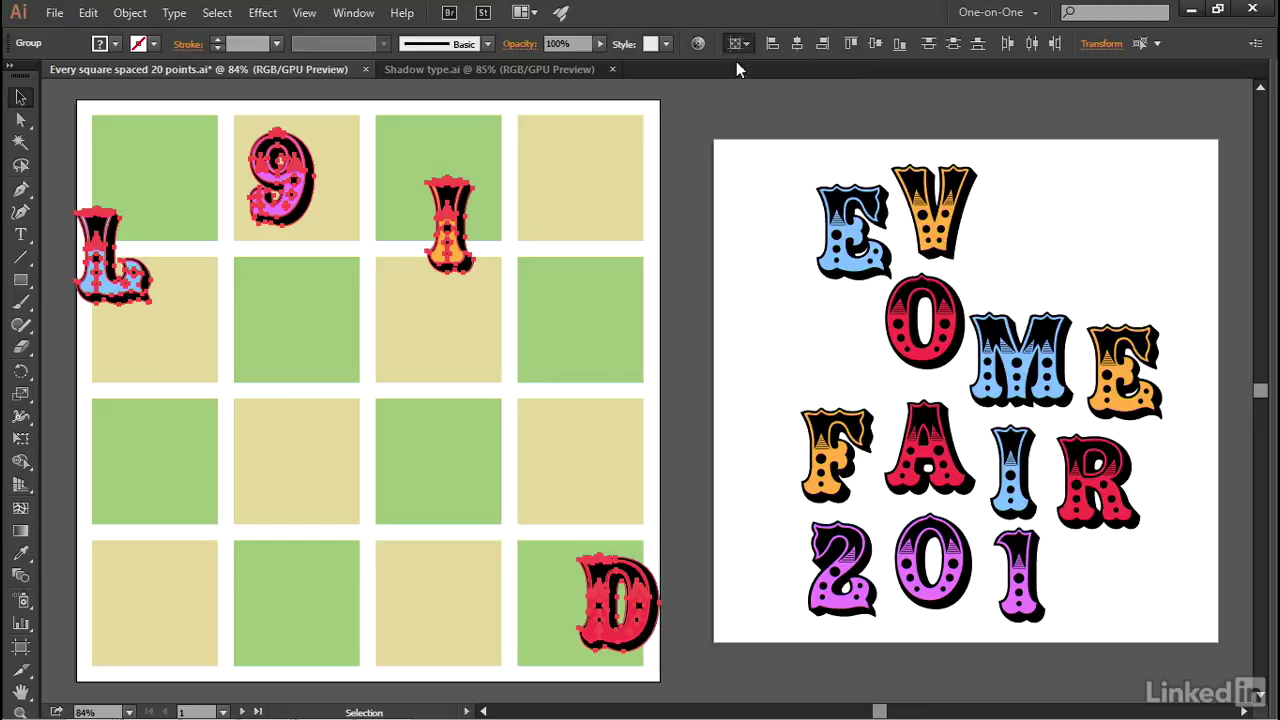
left_click(205, 310)
key("ctrl+z")
key("ctrl+z")
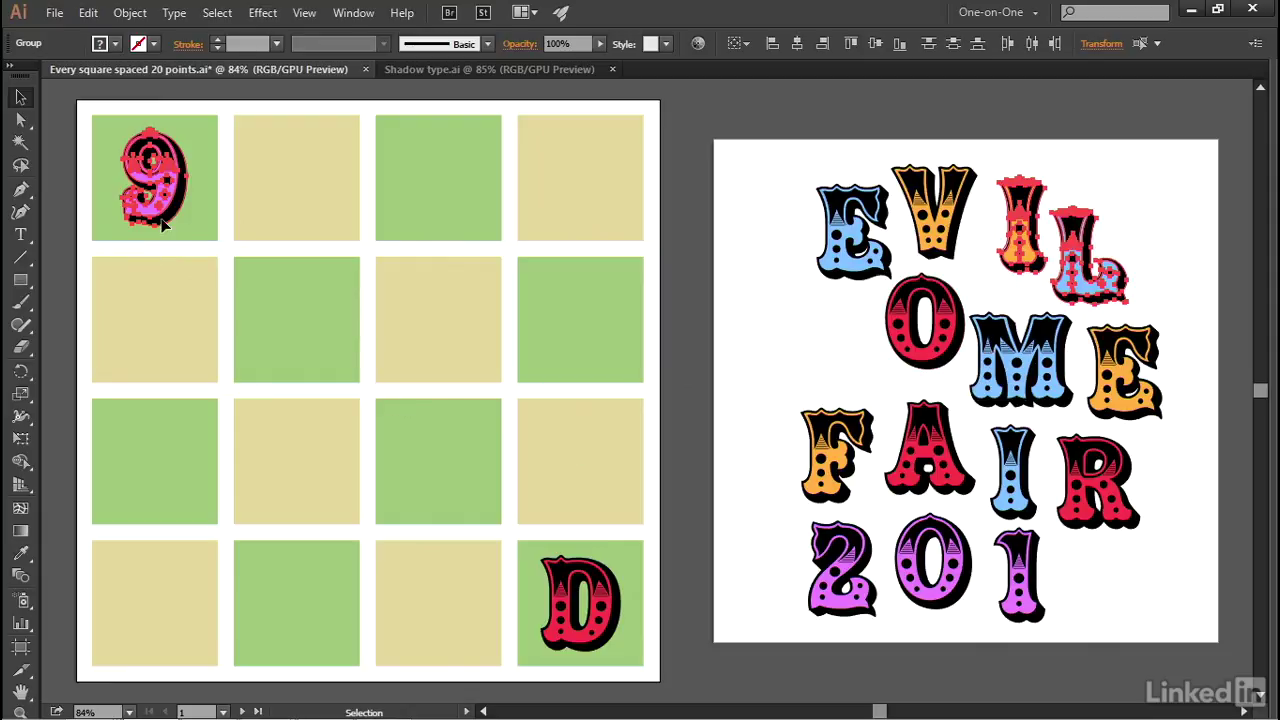
key("ctrl+z")
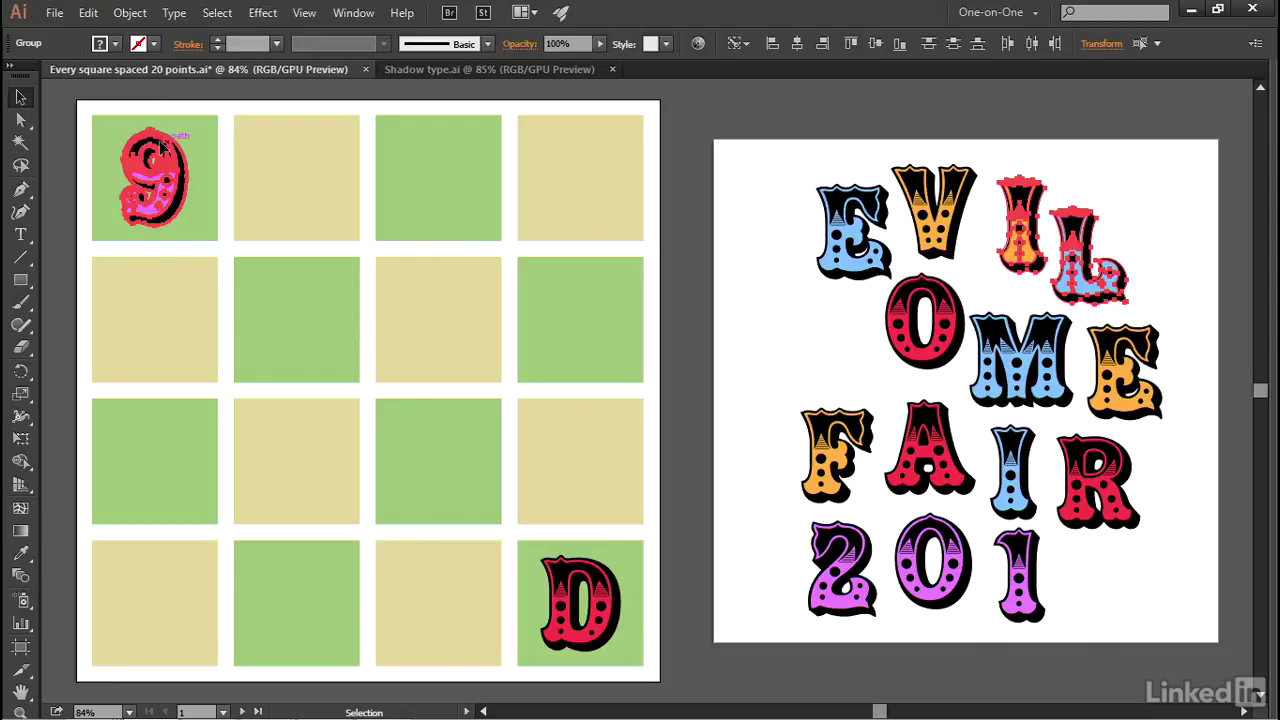
Align the orange I and blue L to the 9's left edge, and distribute all three with the red D by horizontal centers.
left_click(771, 50)
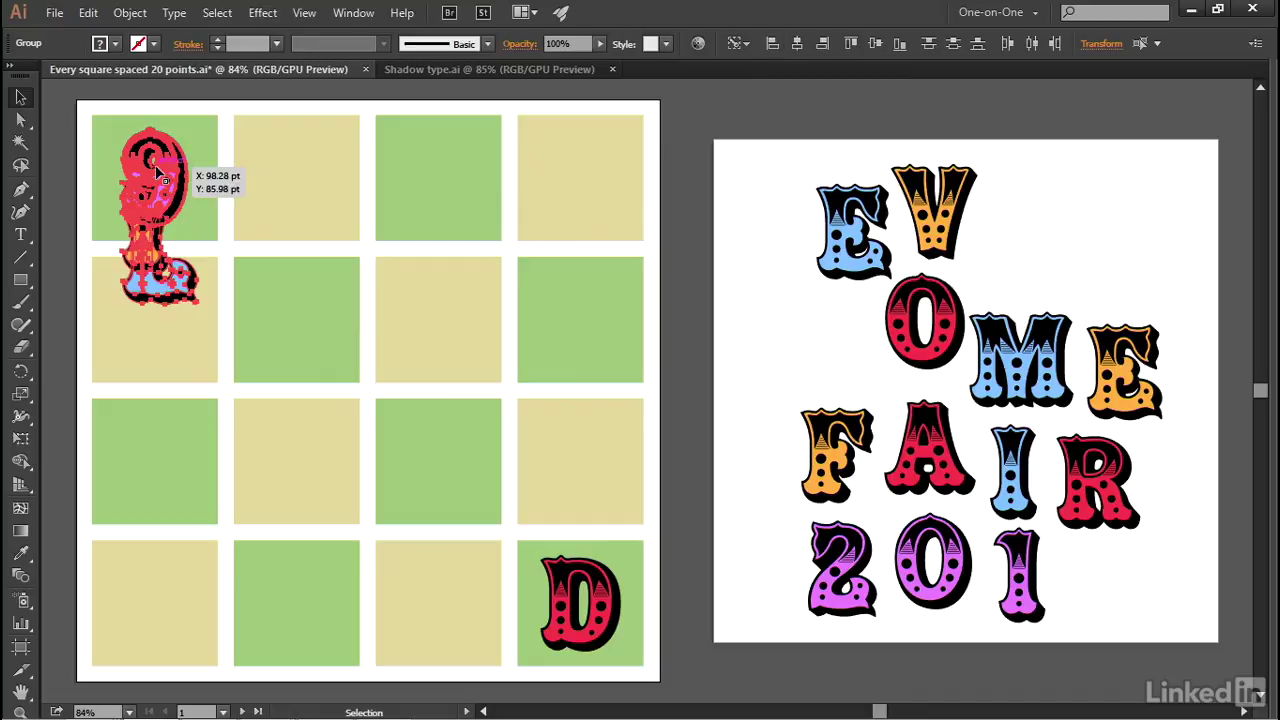
left_click(150, 285)
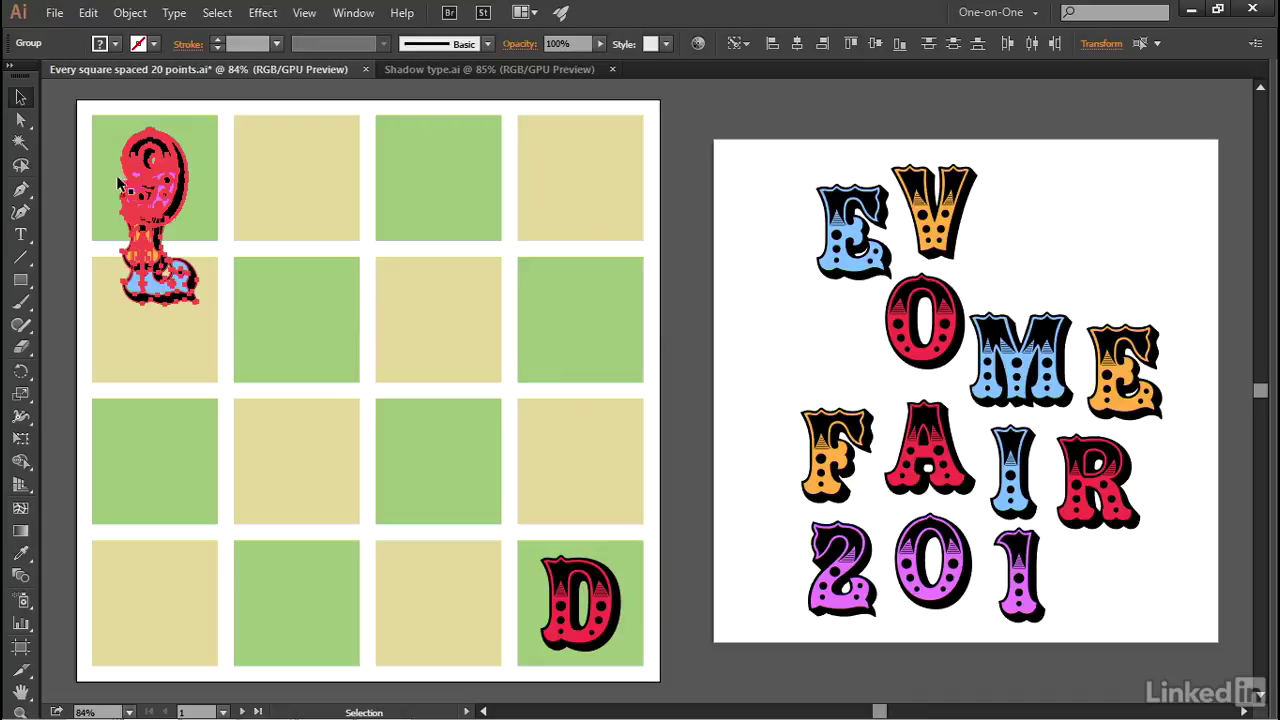
left_click(150, 150)
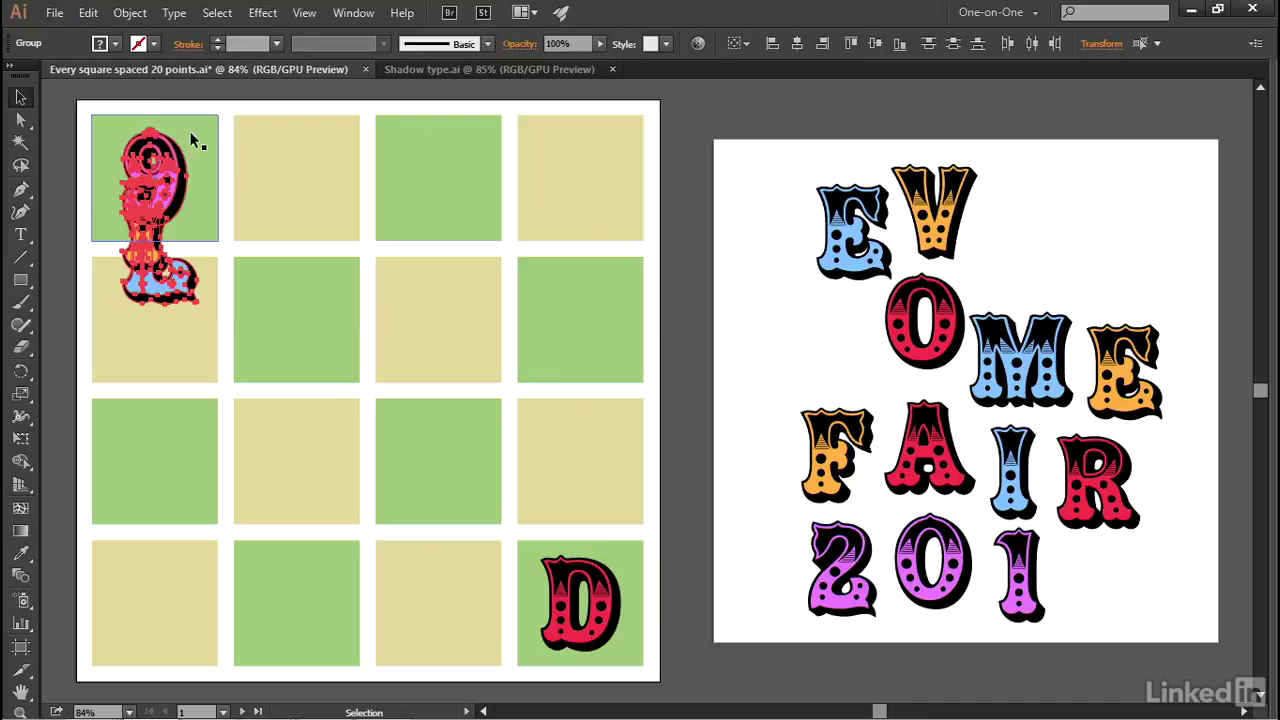
left_click(572, 568, "shift")
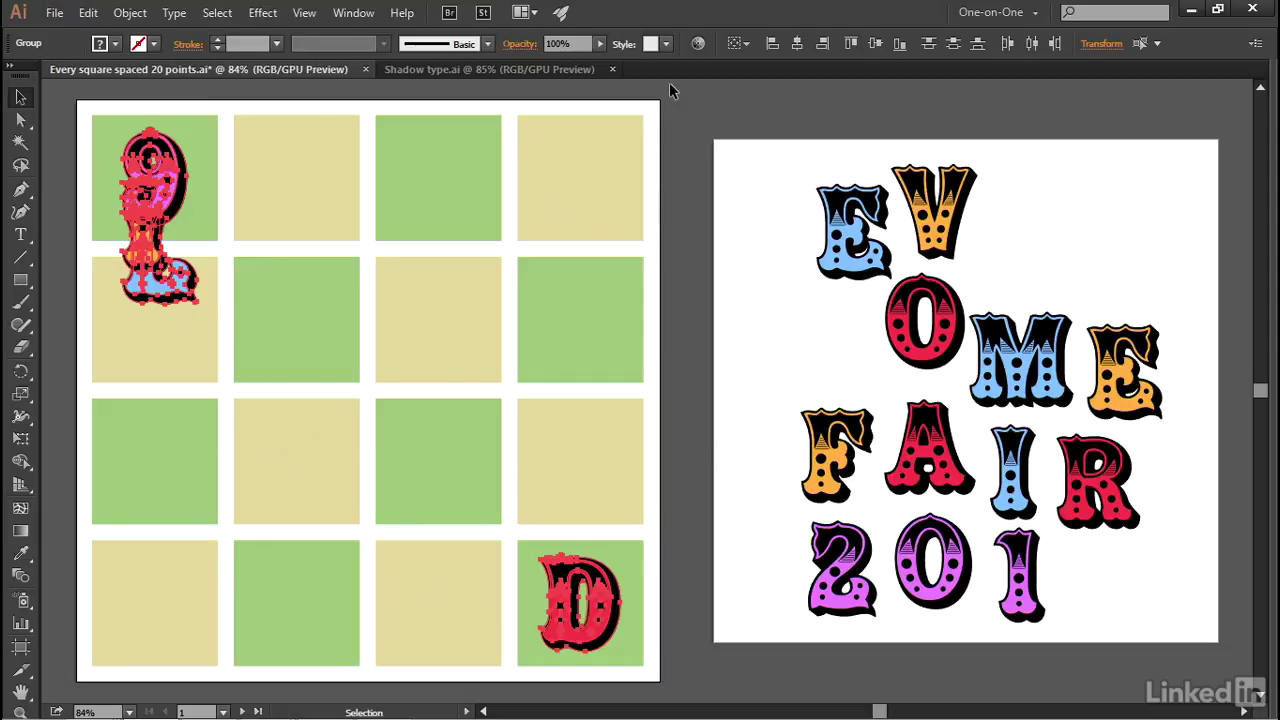
left_click(1030, 50)
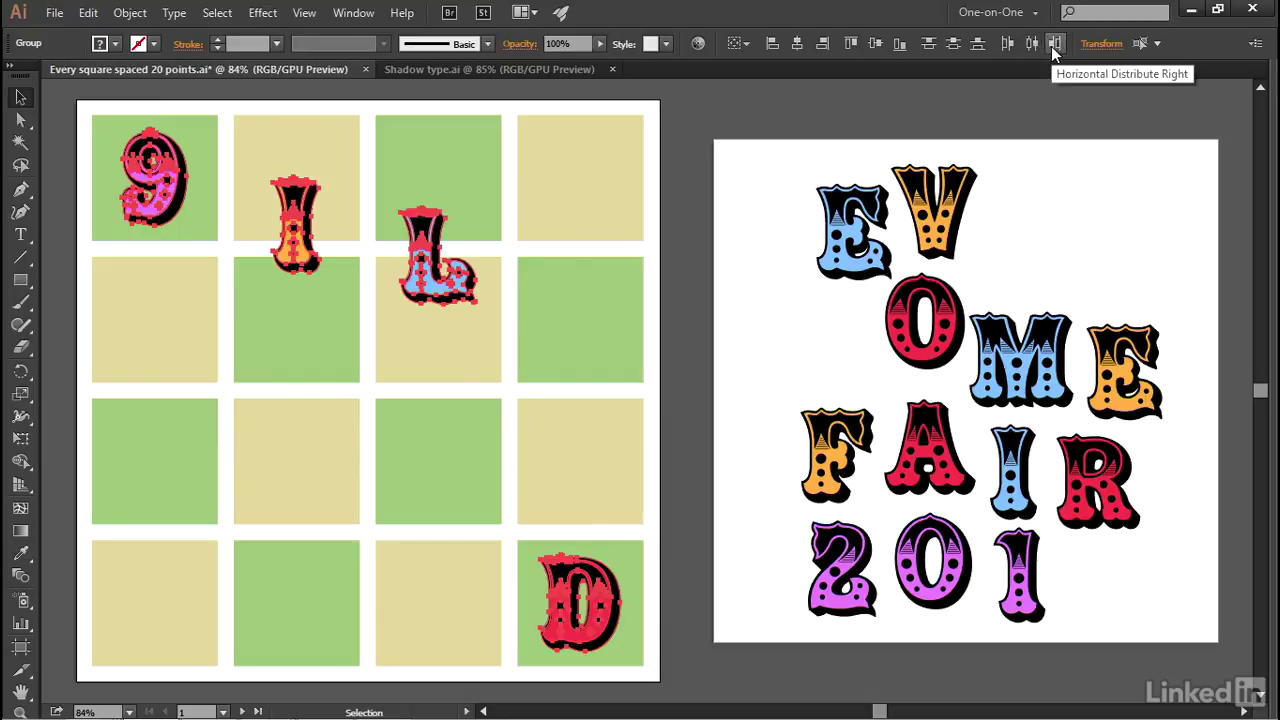
Undo a trial right-edge distribution, and distribute the 9, I, L and D by vertical centers.
left_click(1051, 46)
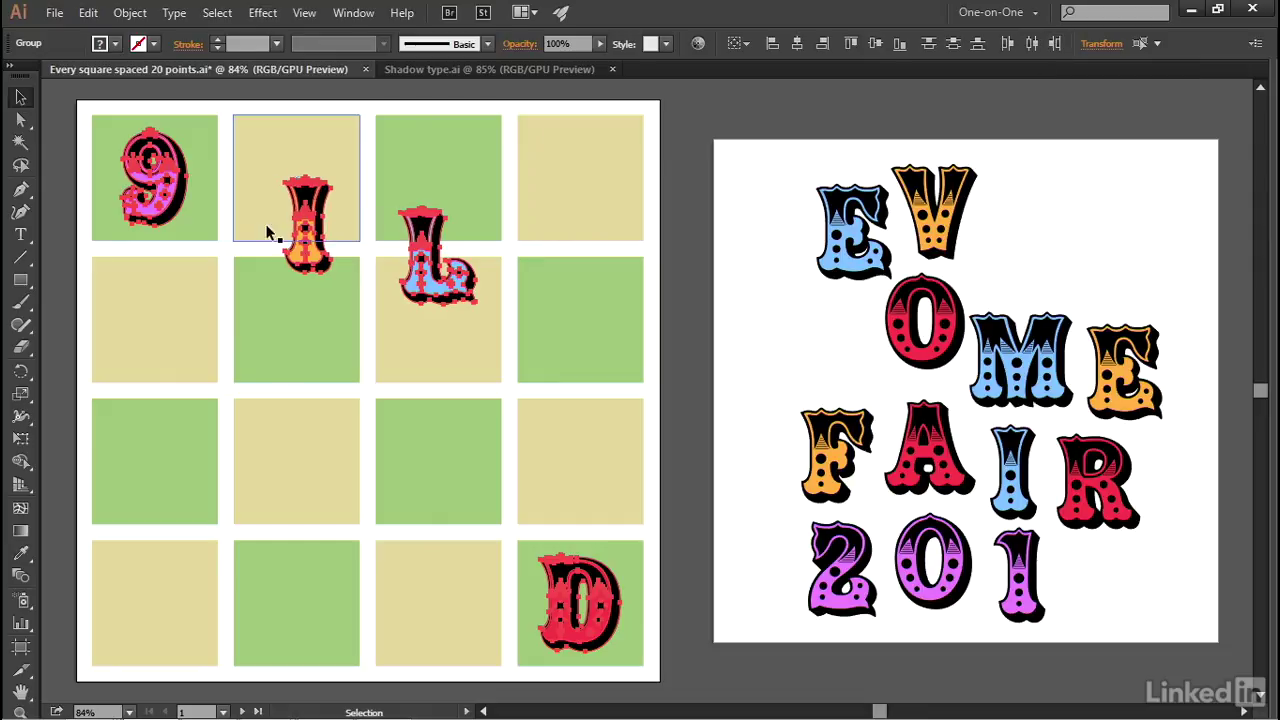
key("ctrl+z")
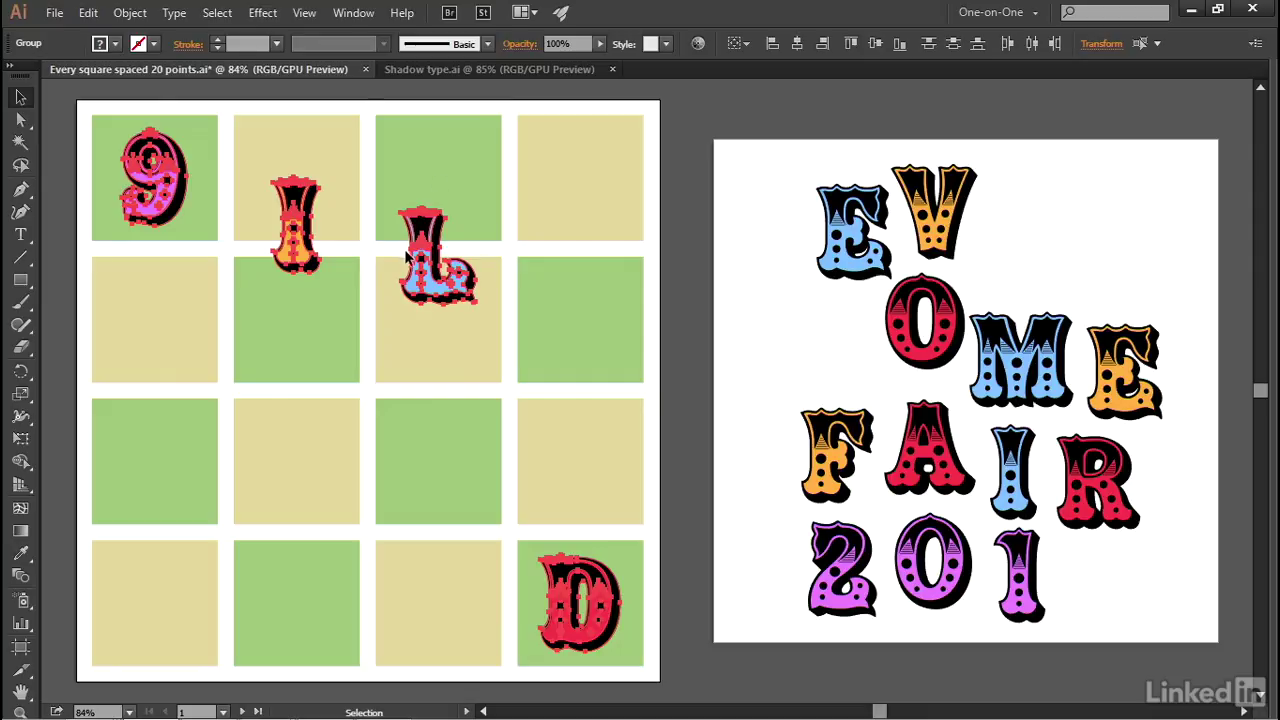
left_click(952, 47)
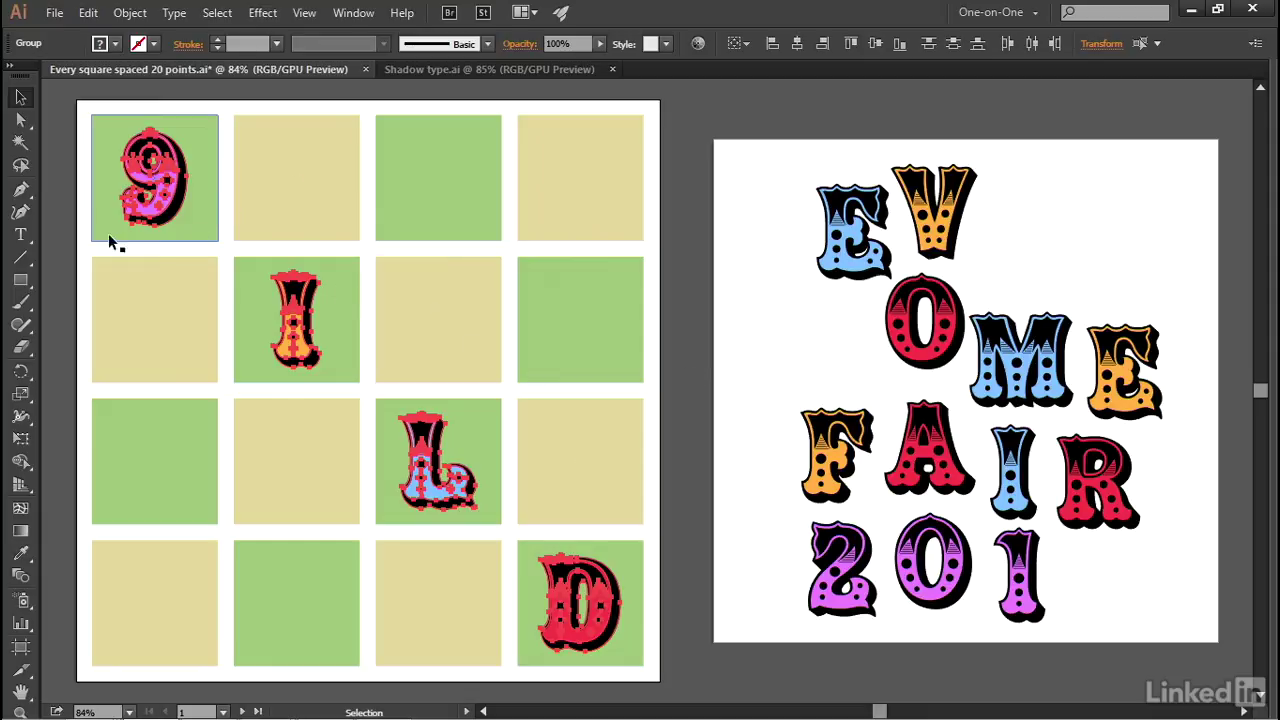
left_click(79, 212)
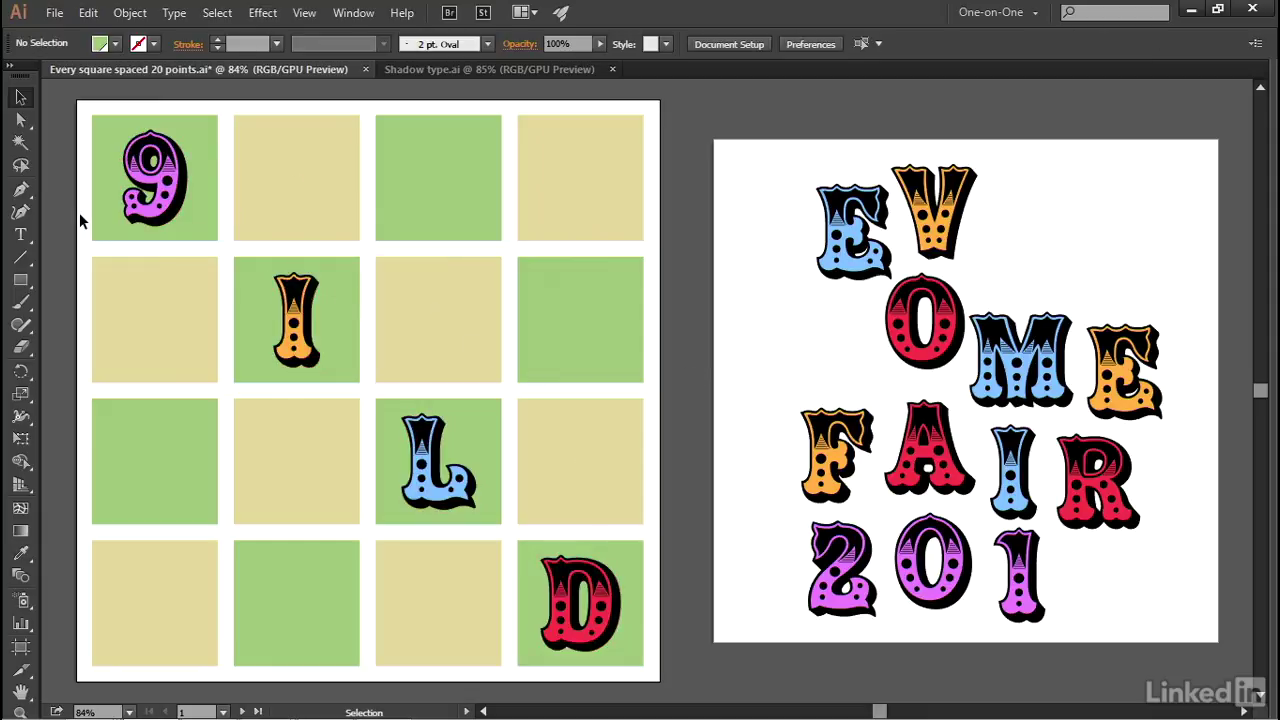
Align the purple 2, 0 and 1 vertically to the center of the 9, with the 9 as key object.
left_click(168, 222)
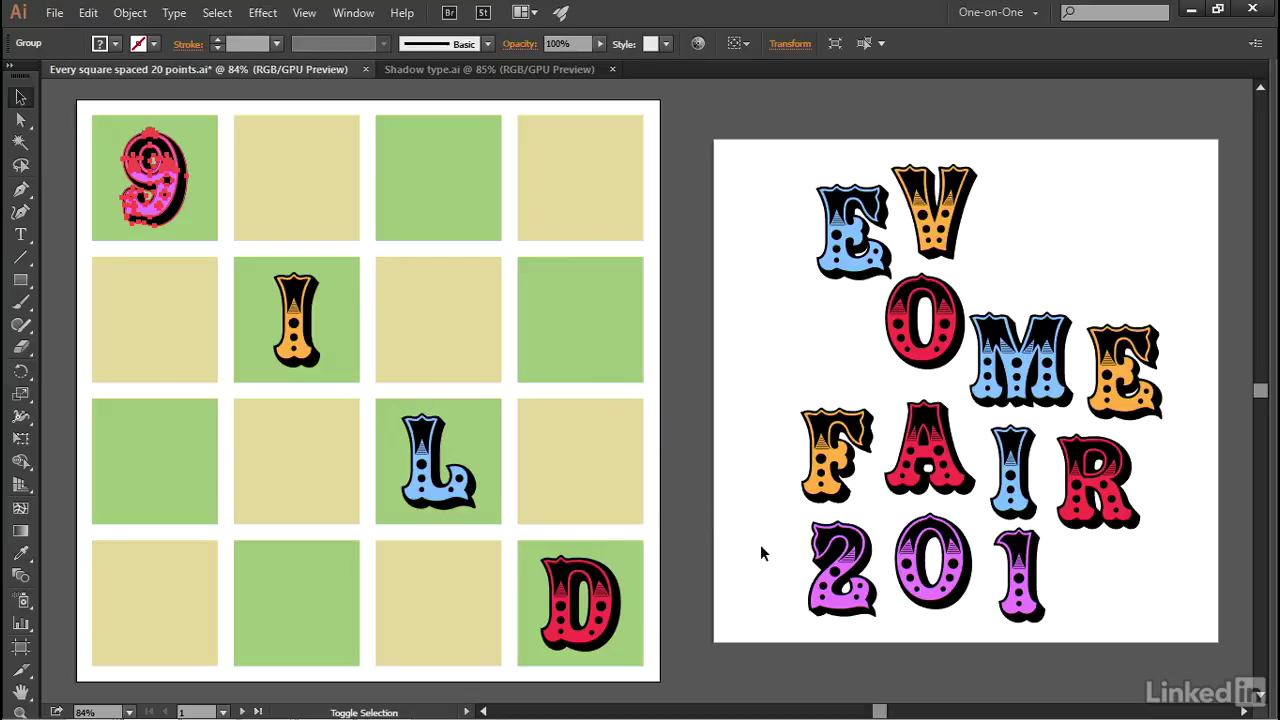
left_click(1091, 602, "shift")
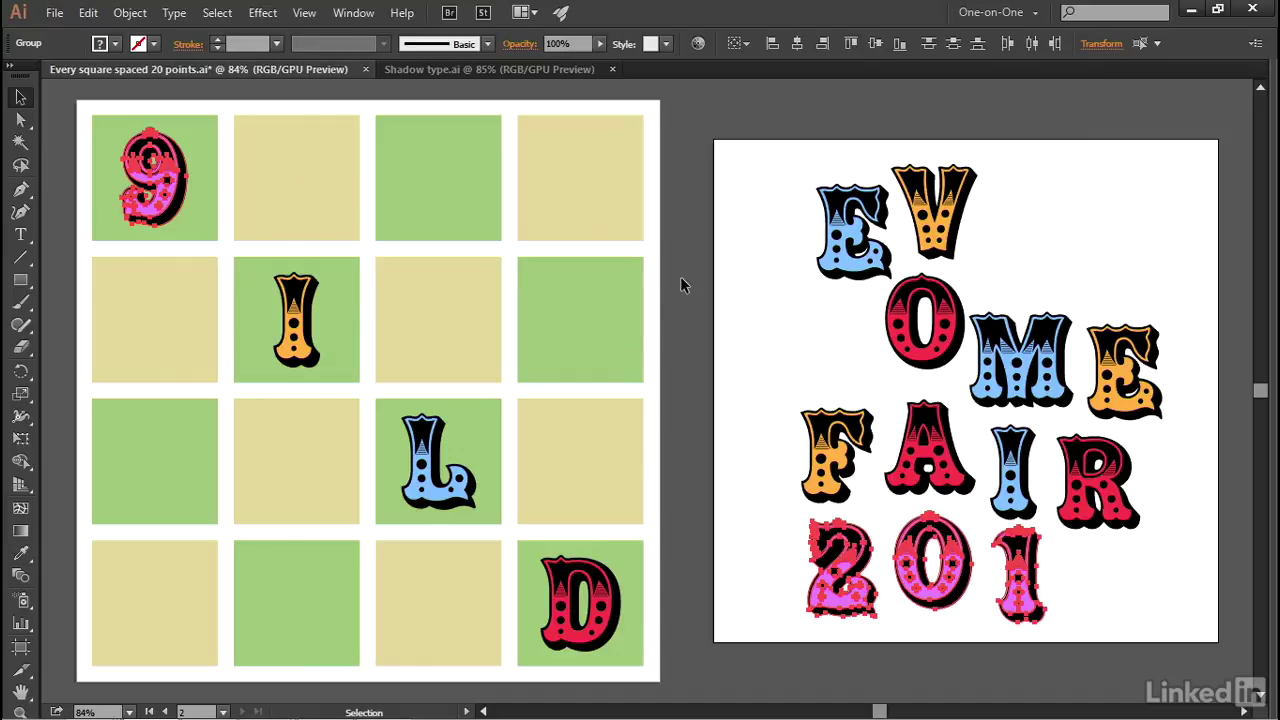
left_click(175, 206)
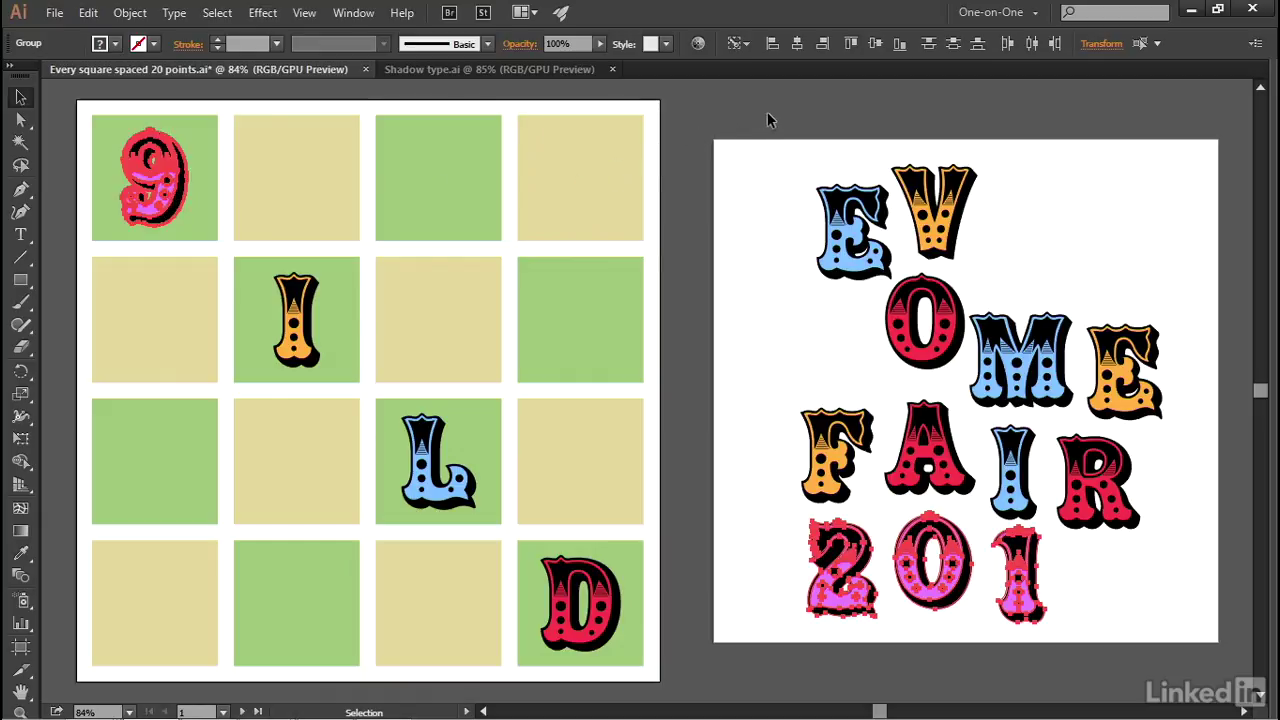
left_click(875, 44)
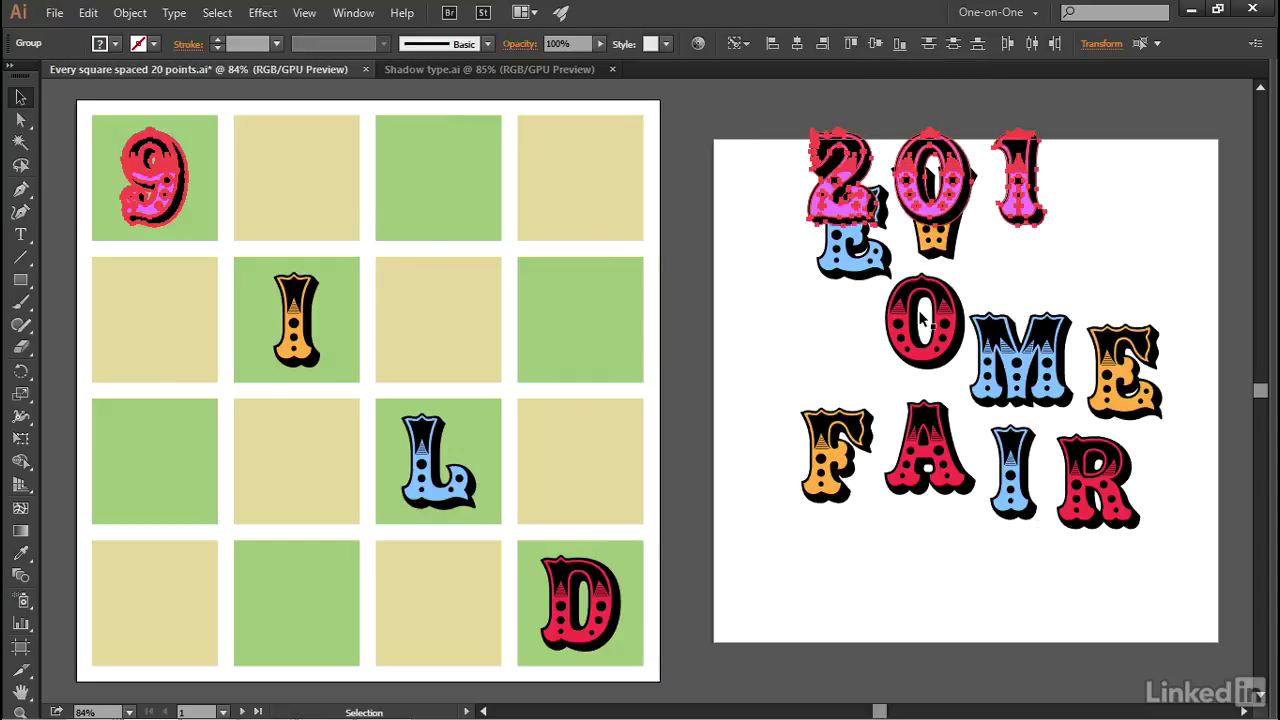
Align the orange V, F and E vertically to the center of the orange I, with the I as key object.
left_click(293, 365)
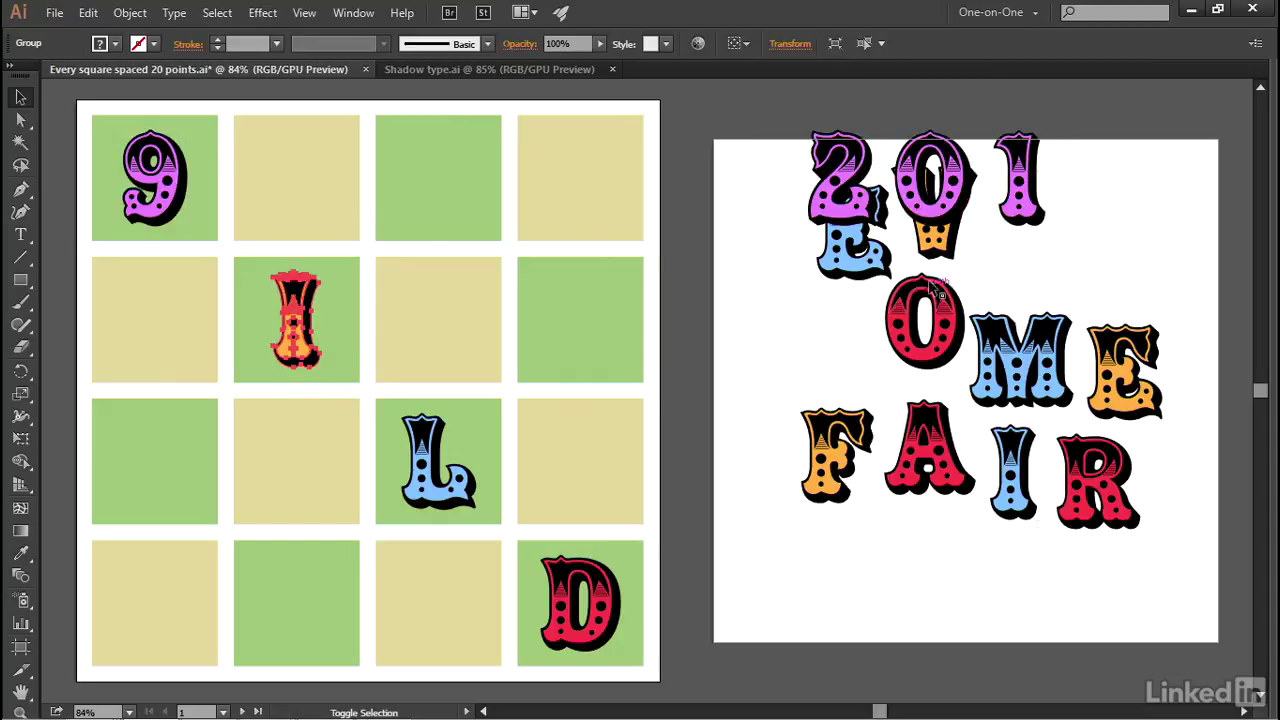
left_click(935, 220, "shift")
left_click(830, 440, "shift")
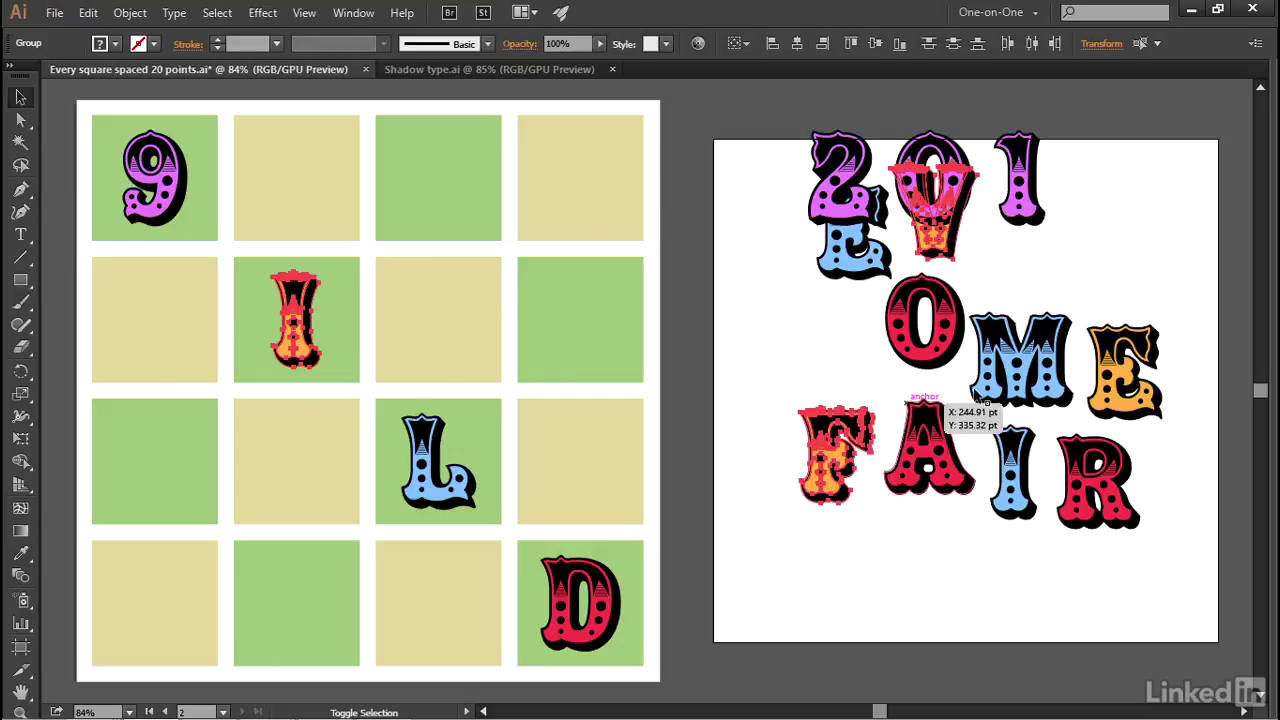
left_click(1122, 372, "shift")
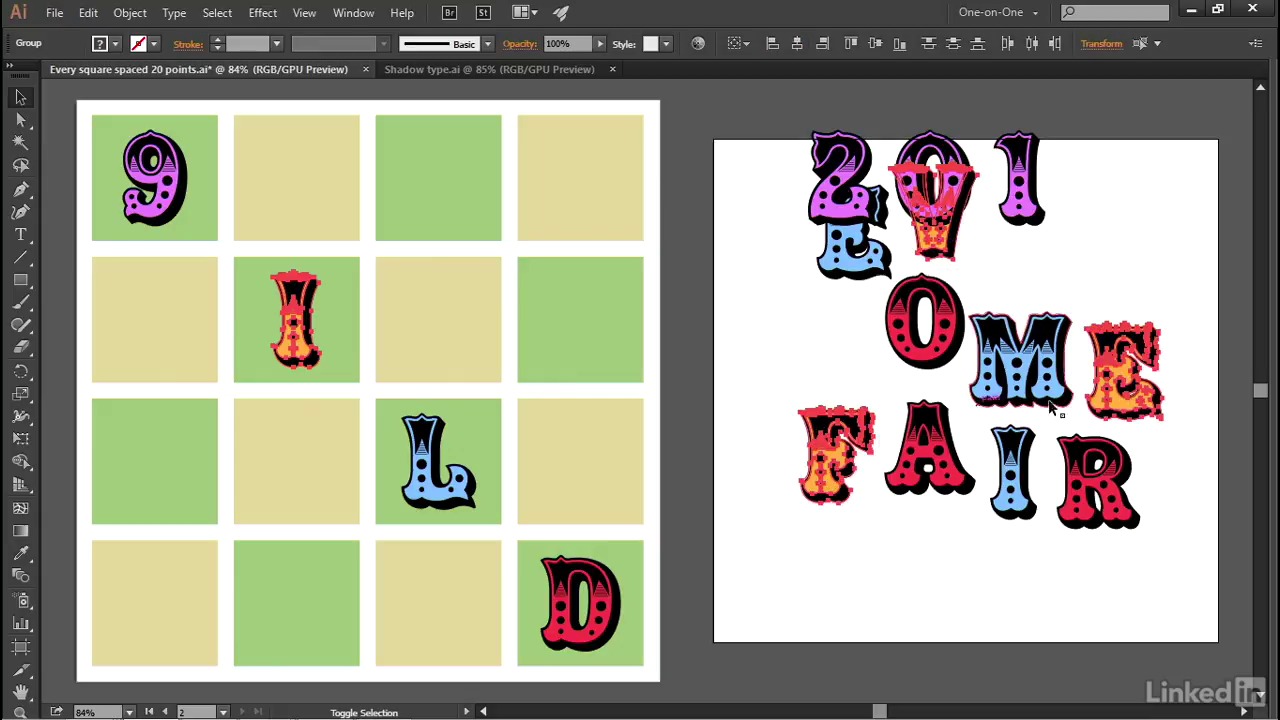
left_click(315, 365, "shift")
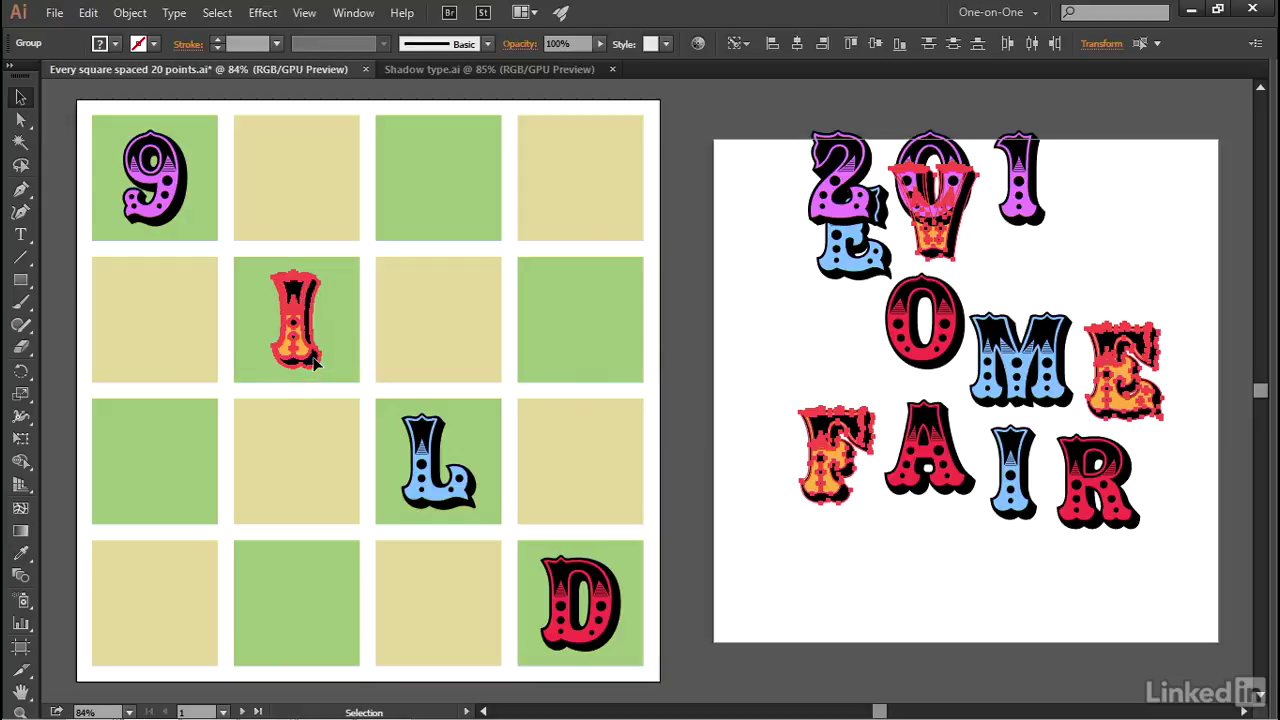
left_click(874, 44)
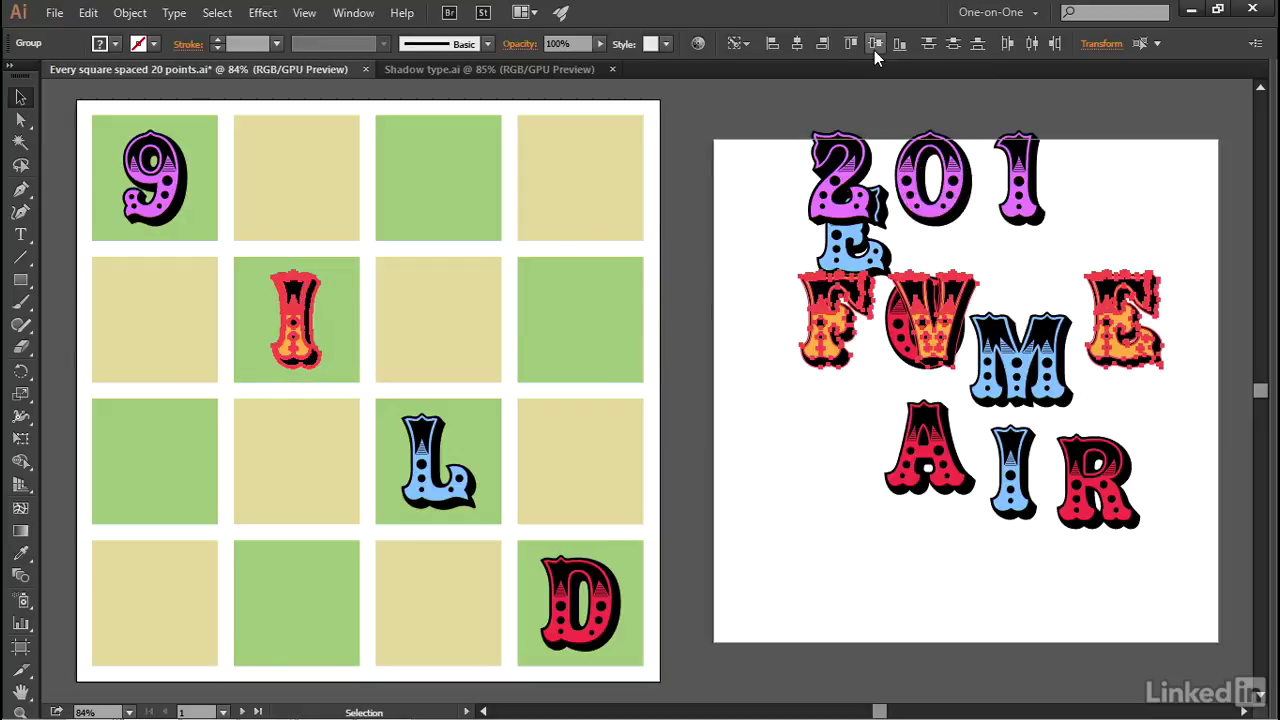
Align the red O, A and R vertically to the center of the red D, with the D as key object.
left_click(912, 352)
left_click(928, 450, "shift")
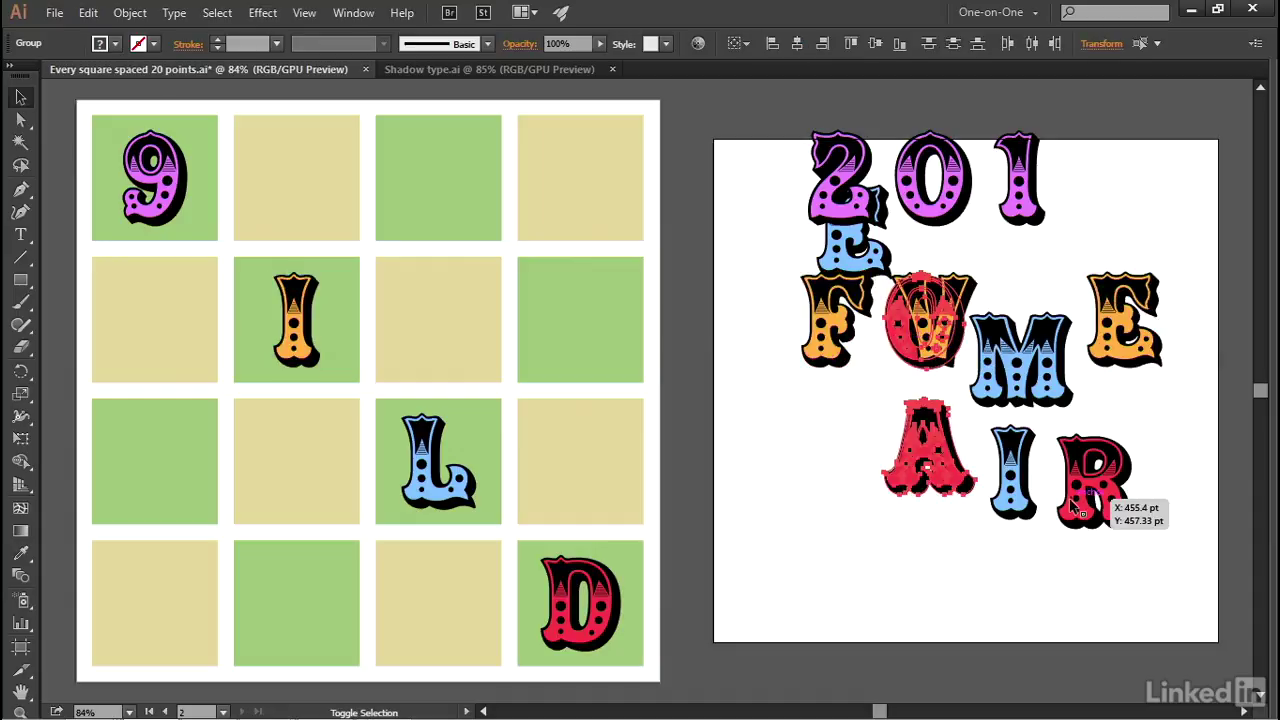
left_click(1078, 512, "shift")
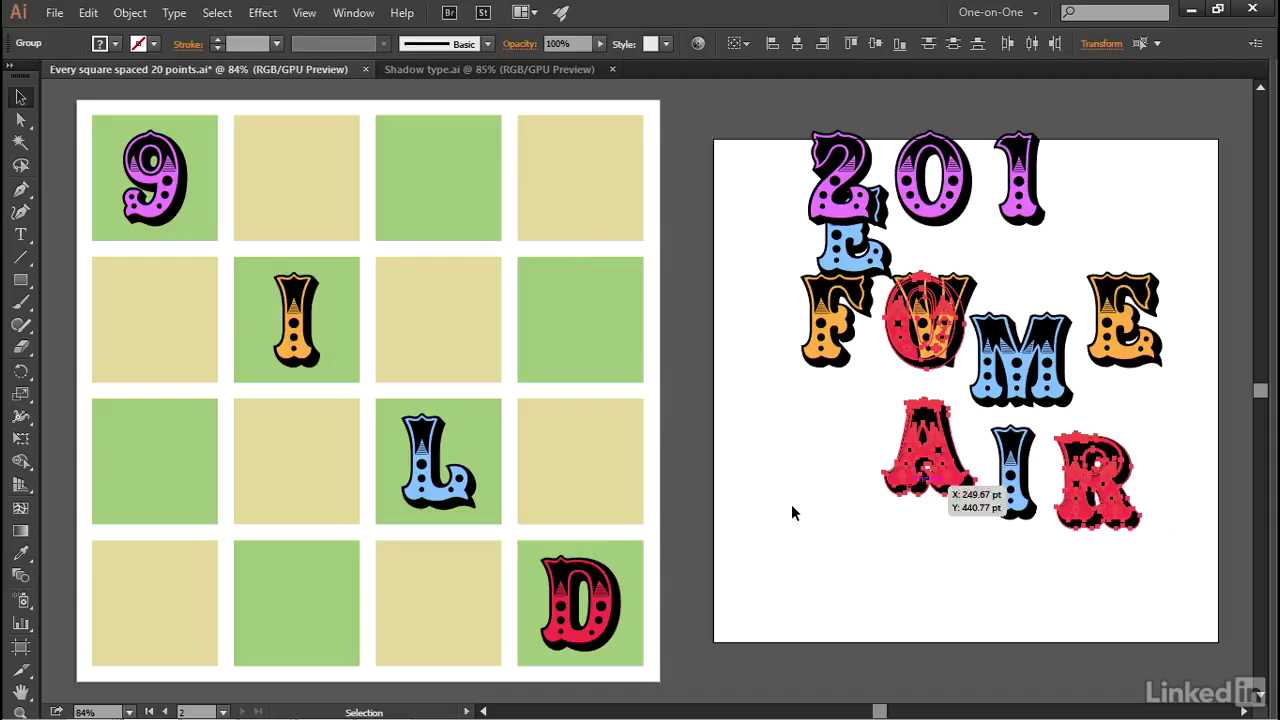
left_click(589, 576, "shift")
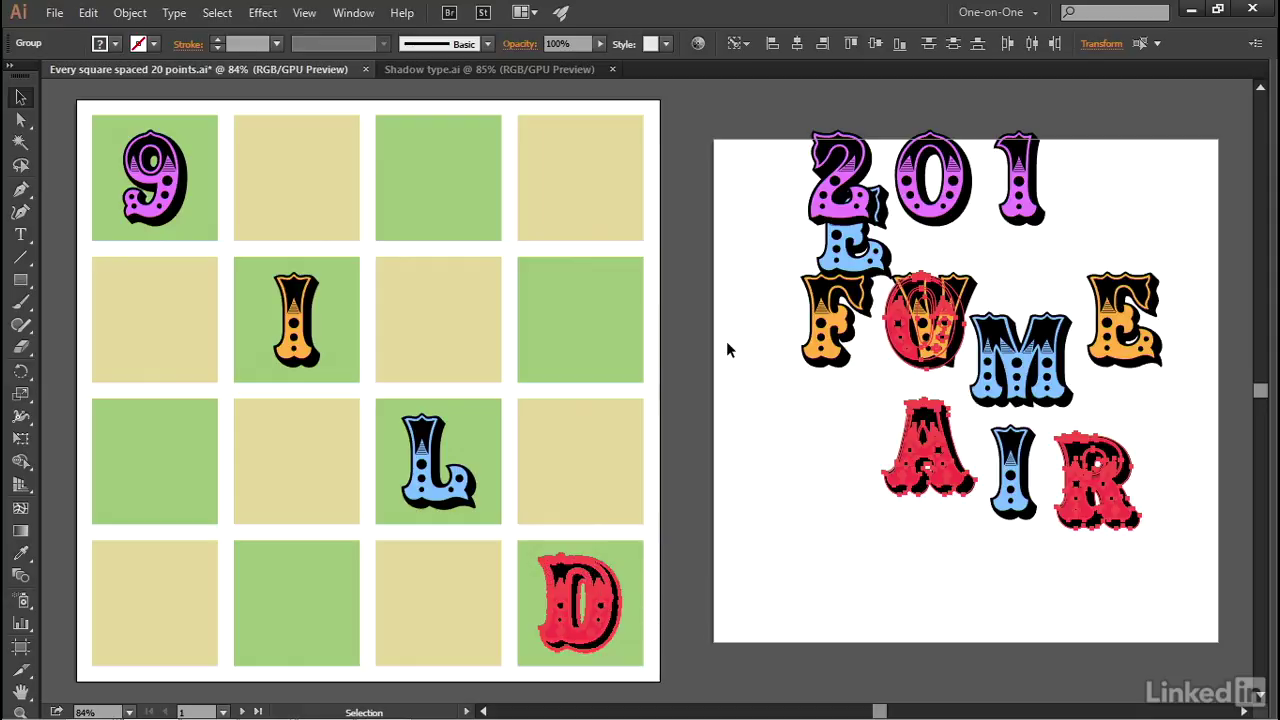
left_click(877, 50)
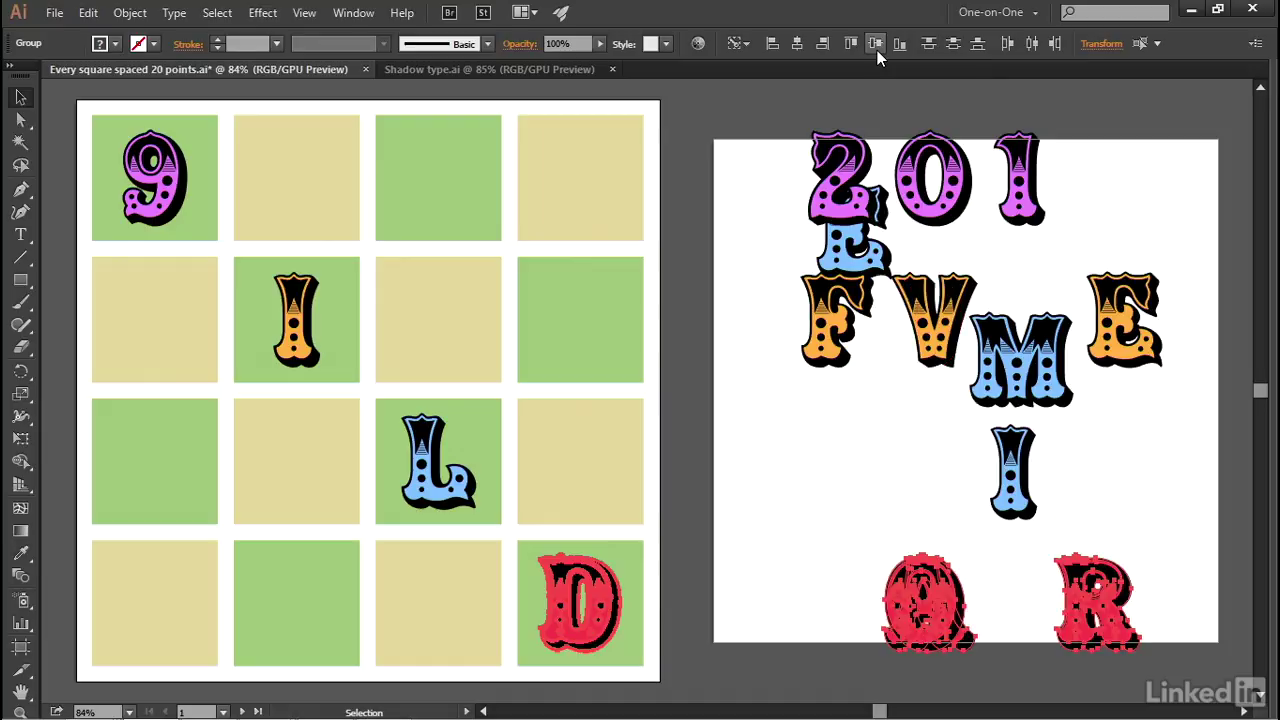
Align the blue M, I and E vertically to the center of the blue L, with the L as key object.
left_click(458, 452)
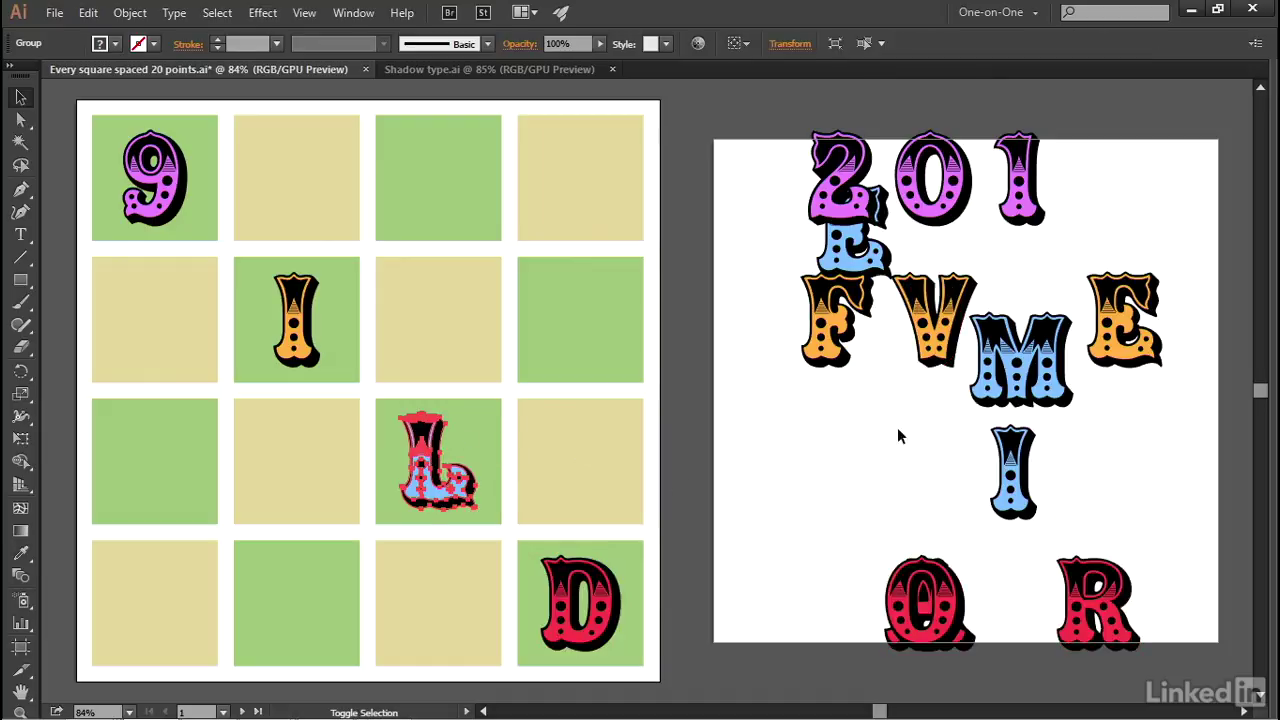
left_click(1035, 365, "shift")
left_click(1012, 470, "shift")
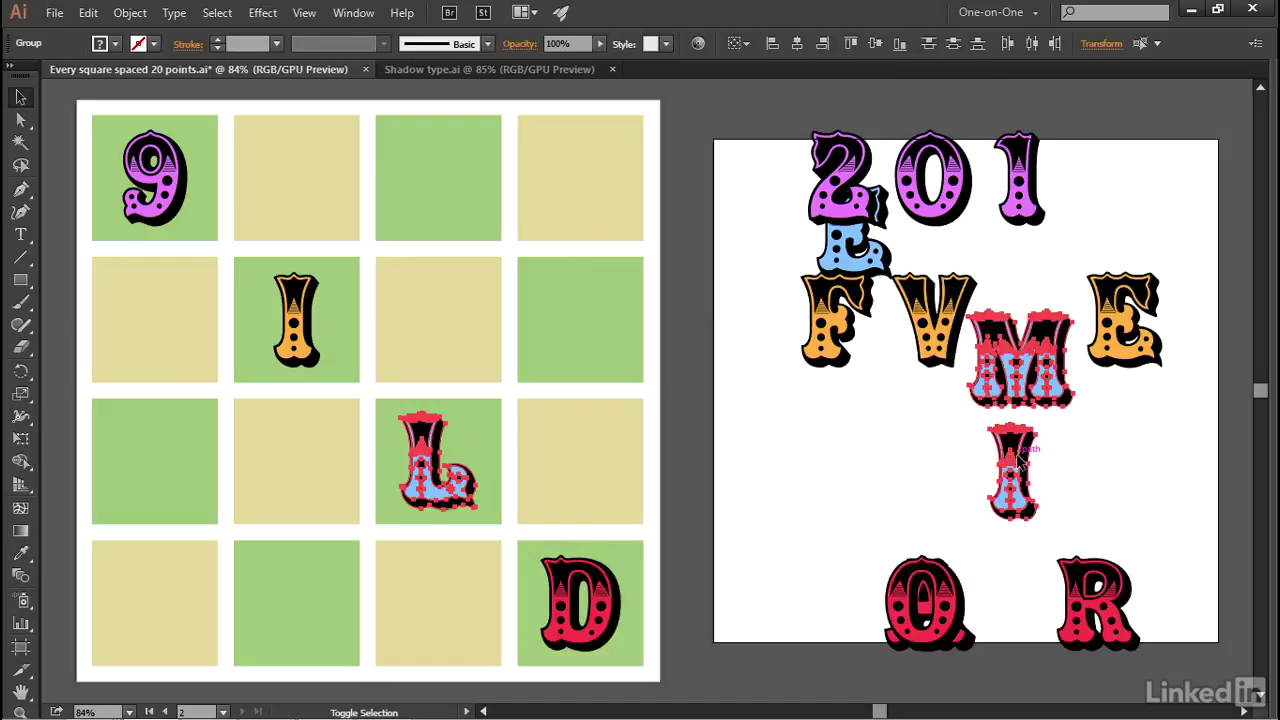
left_click(863, 254, "shift")
left_click(453, 503)
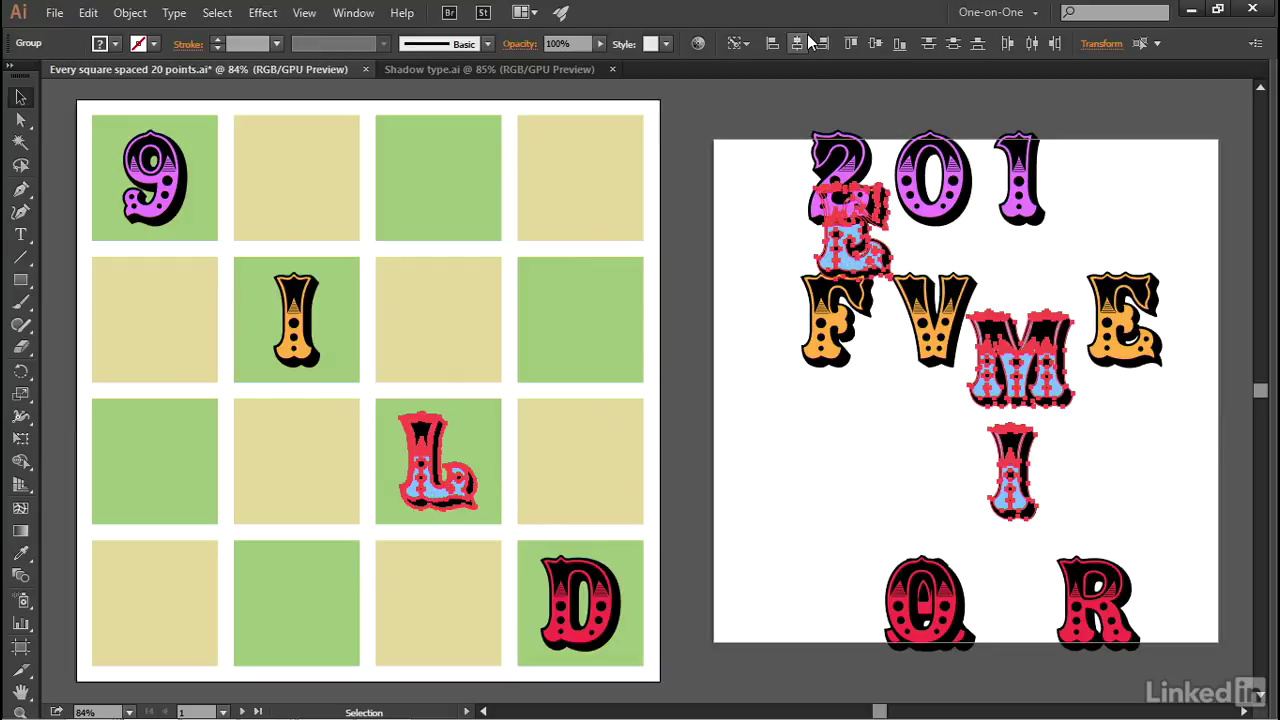
left_click(872, 44)
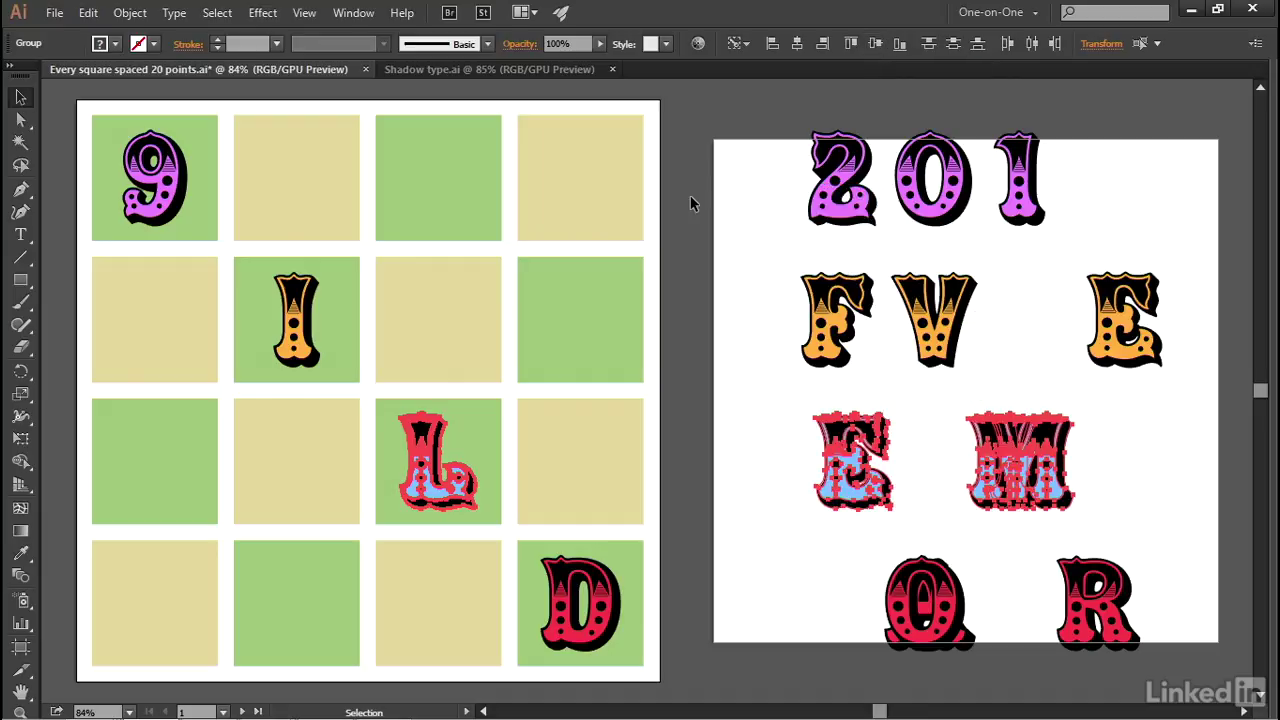
Align the orange F, blue M and red R horizontally to the center of the 9, with the 9 as key object.
left_click(168, 224)
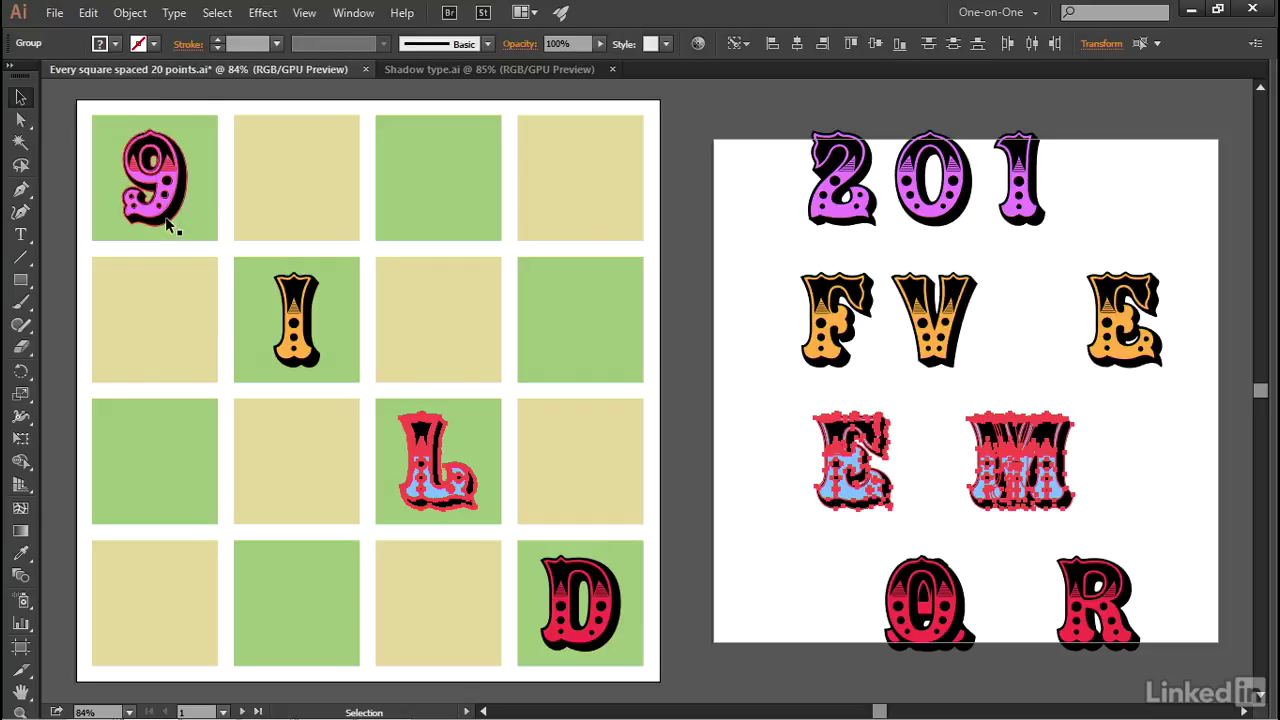
left_click(168, 224)
left_click(832, 366, "shift")
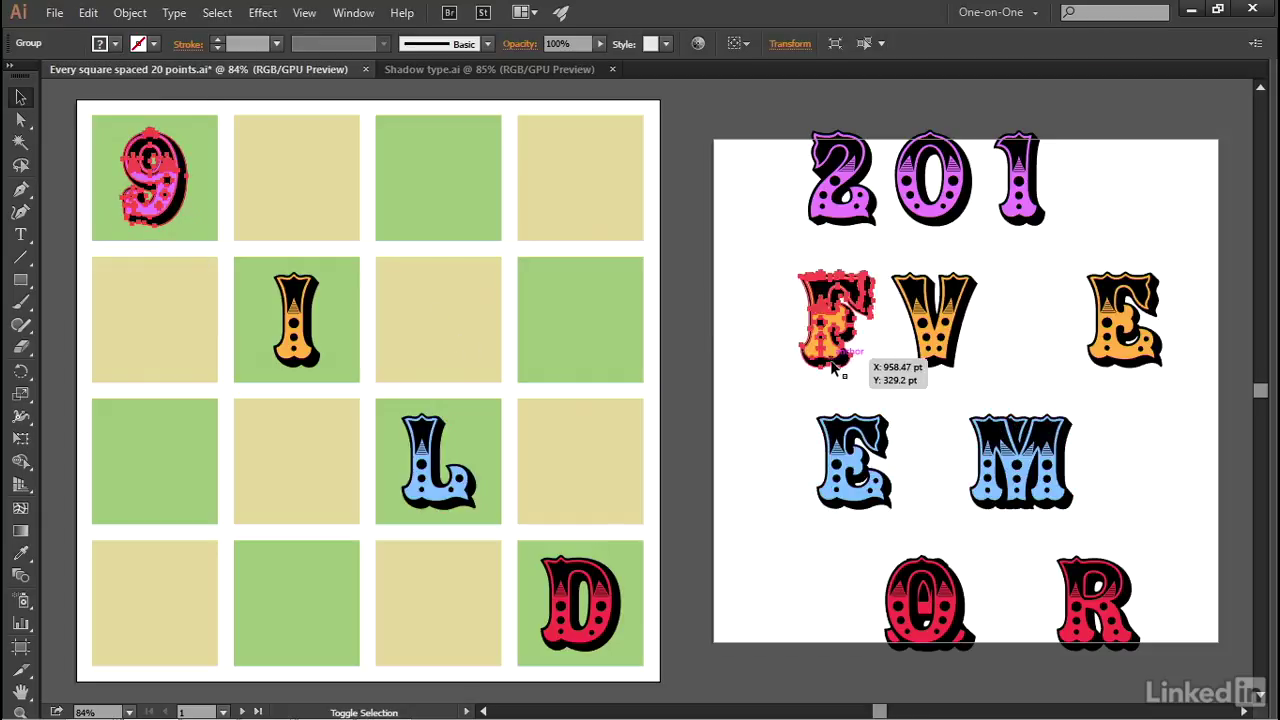
left_click(998, 478, "shift")
left_click(1073, 590, "shift")
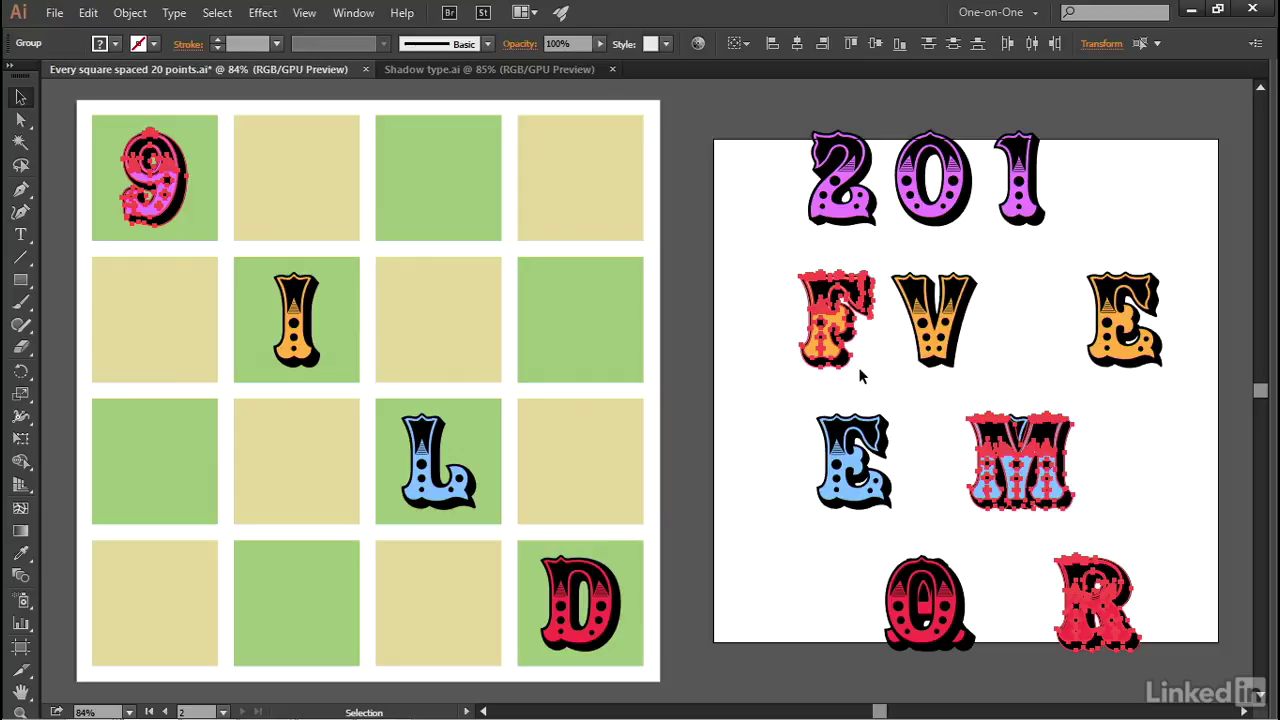
left_click(130, 175)
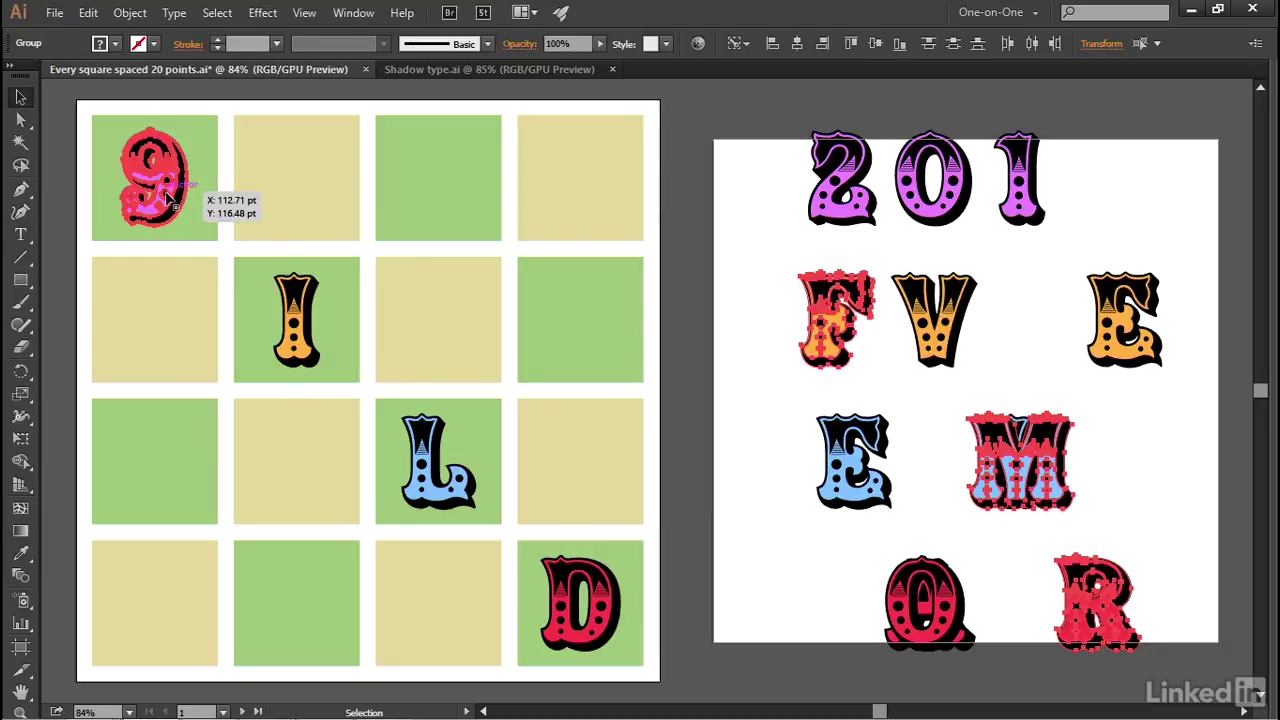
left_click(793, 49)
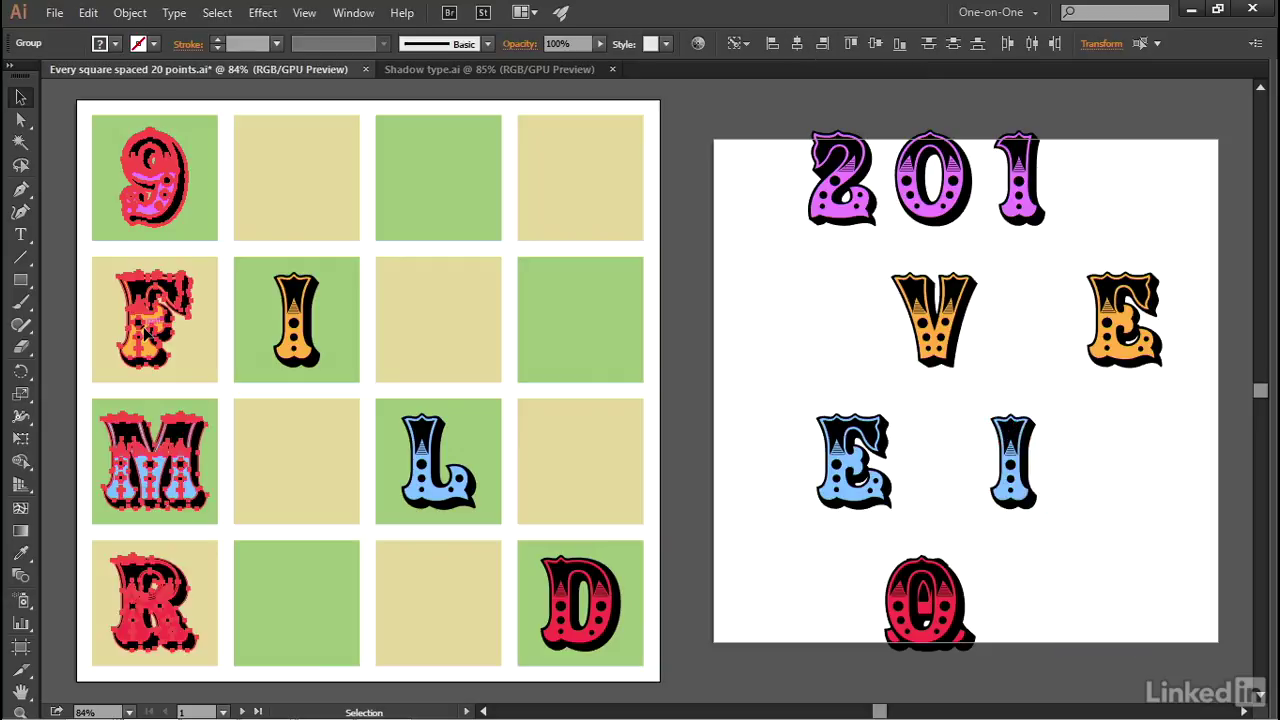
Align the purple 0, blue I and red O horizontally to the center of the orange I, with the orange I as key object.
left_click(298, 364)
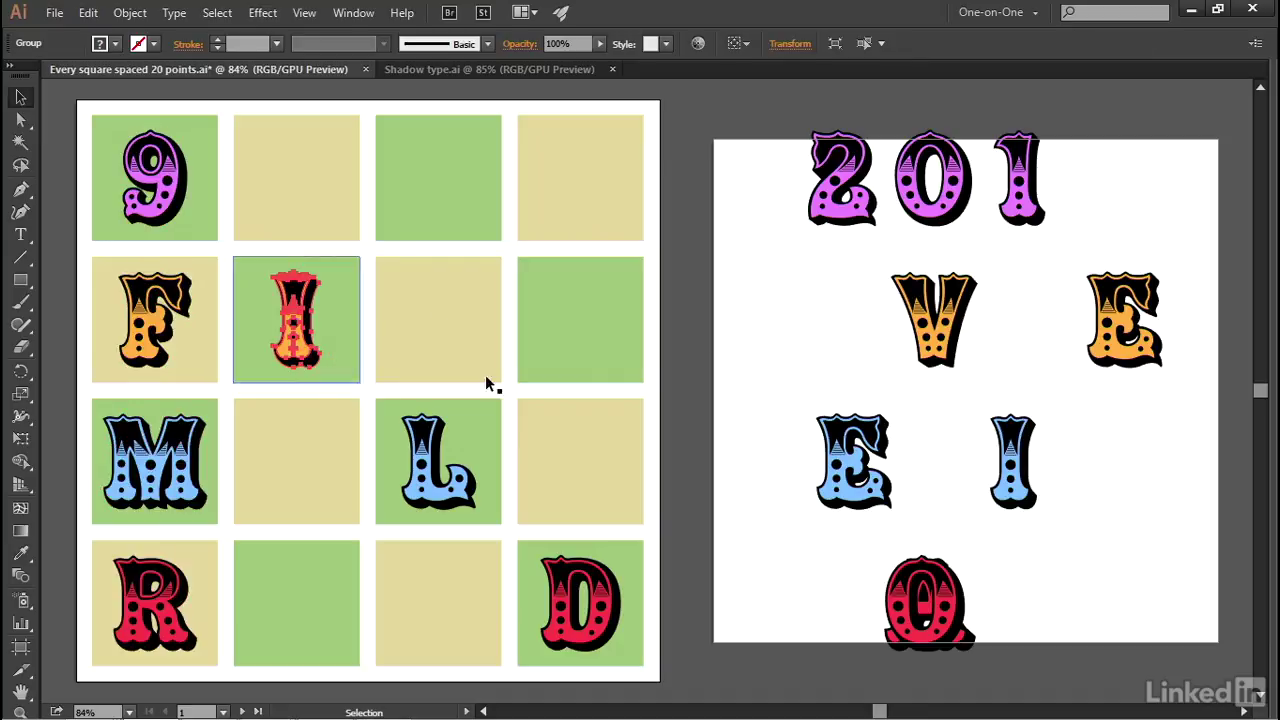
left_click(940, 218, "shift")
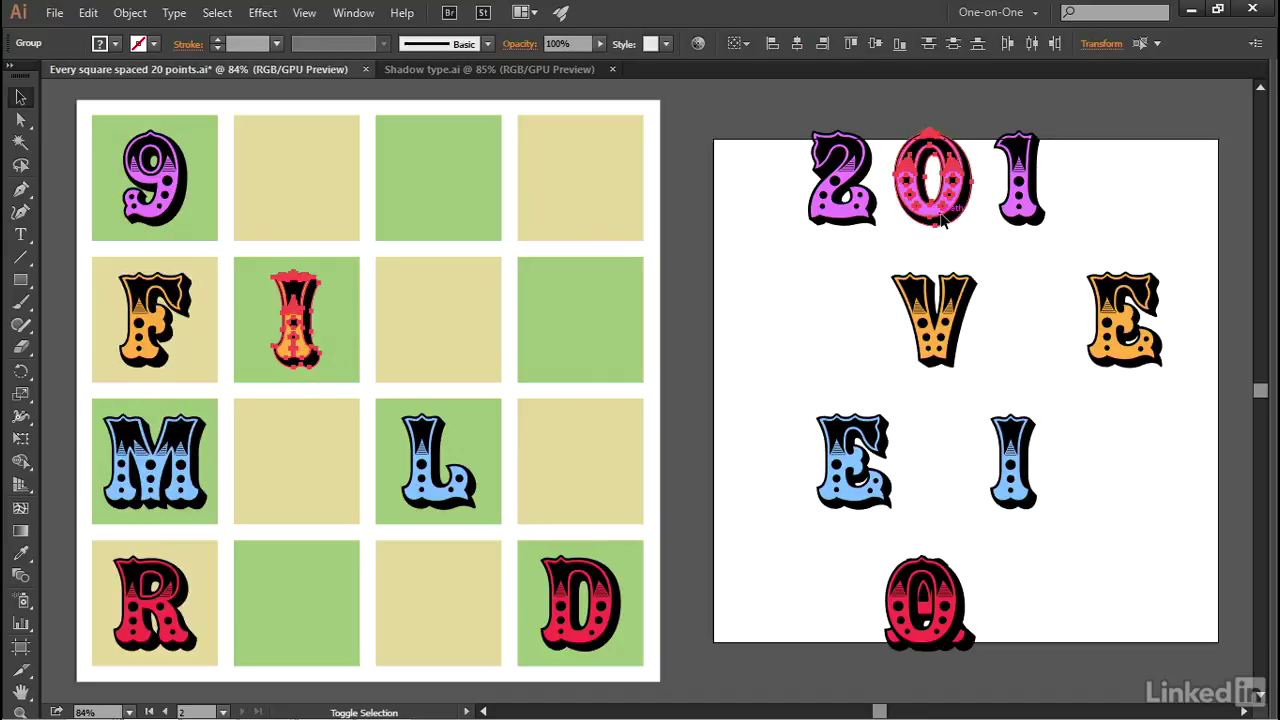
left_click(1008, 460, "shift")
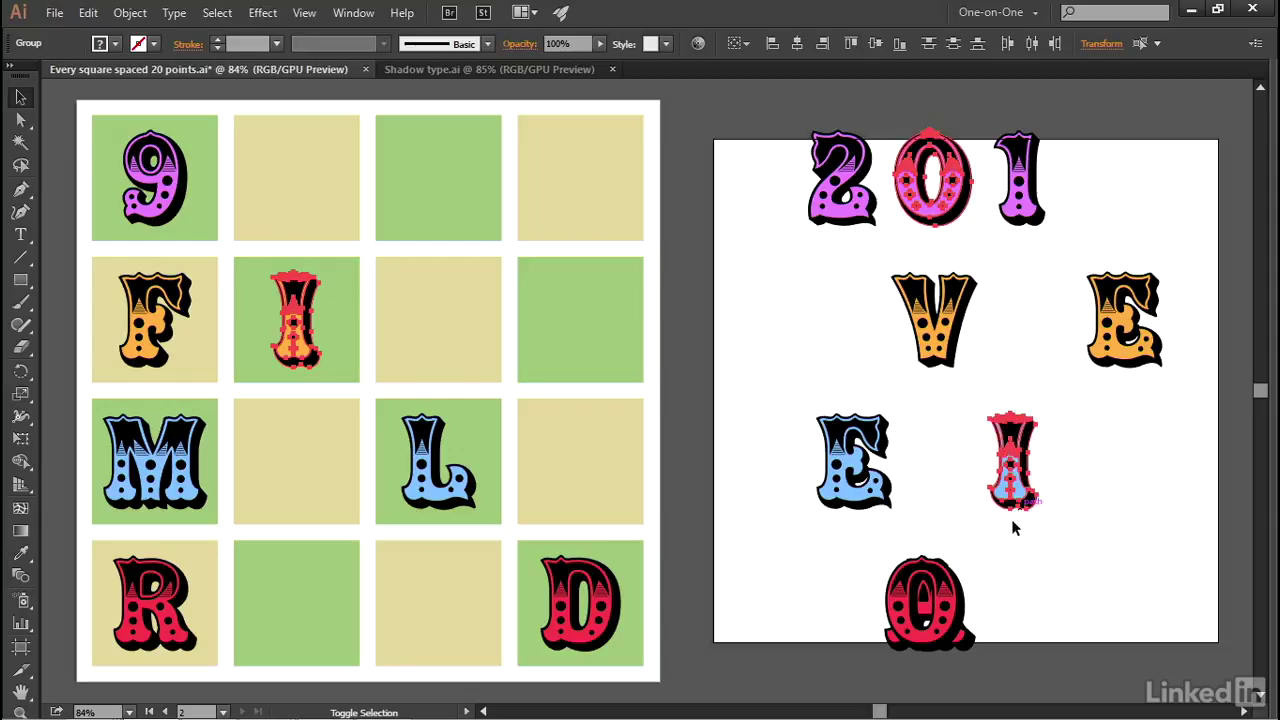
left_click(942, 590, "shift")
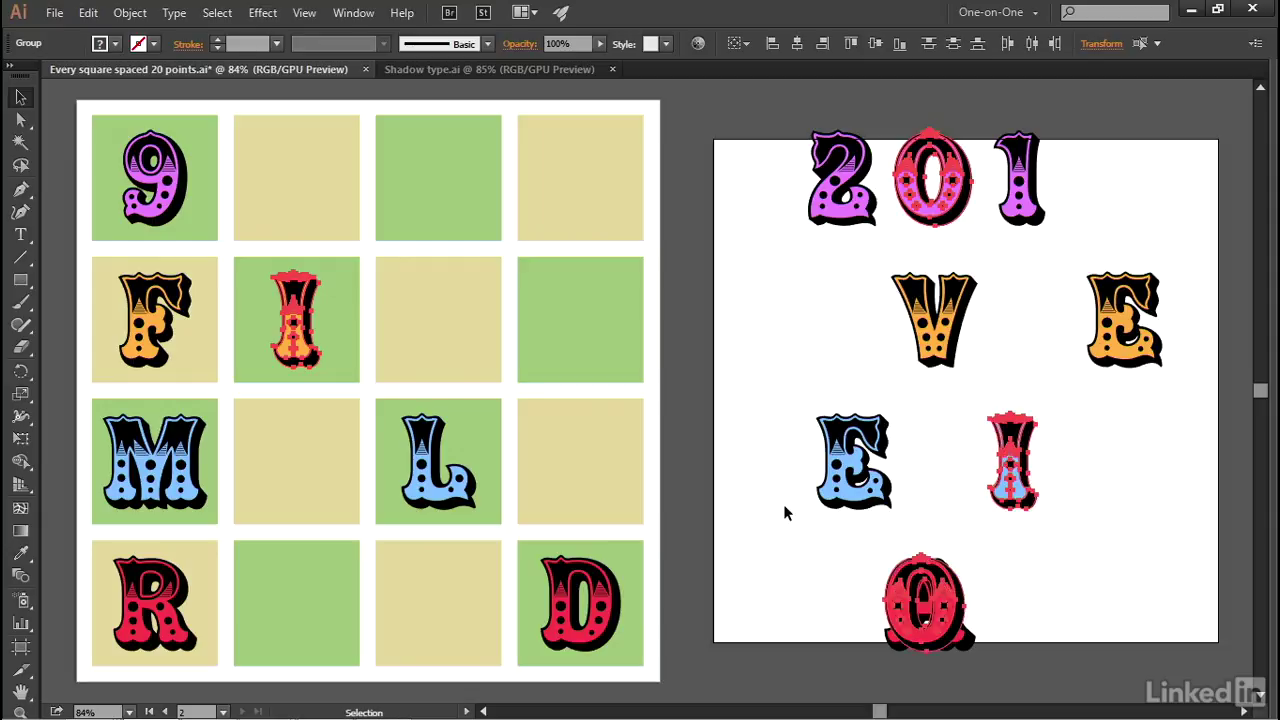
left_click(303, 352)
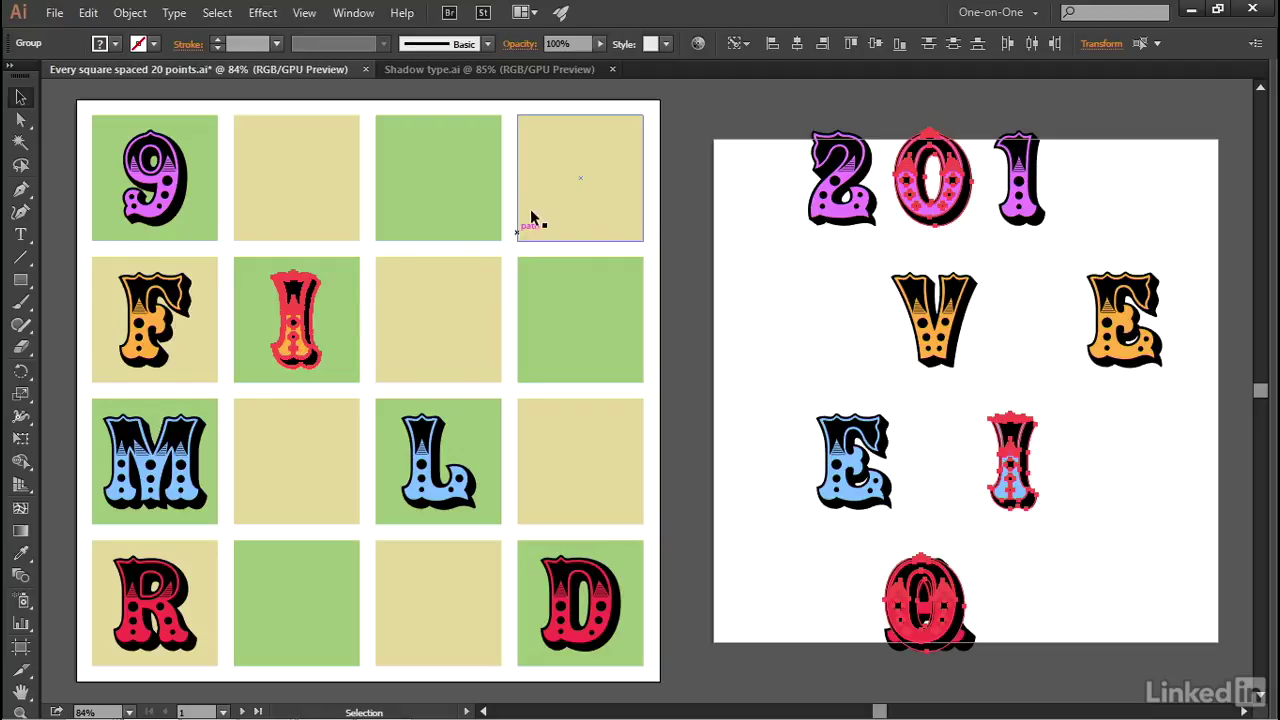
left_click(798, 44)
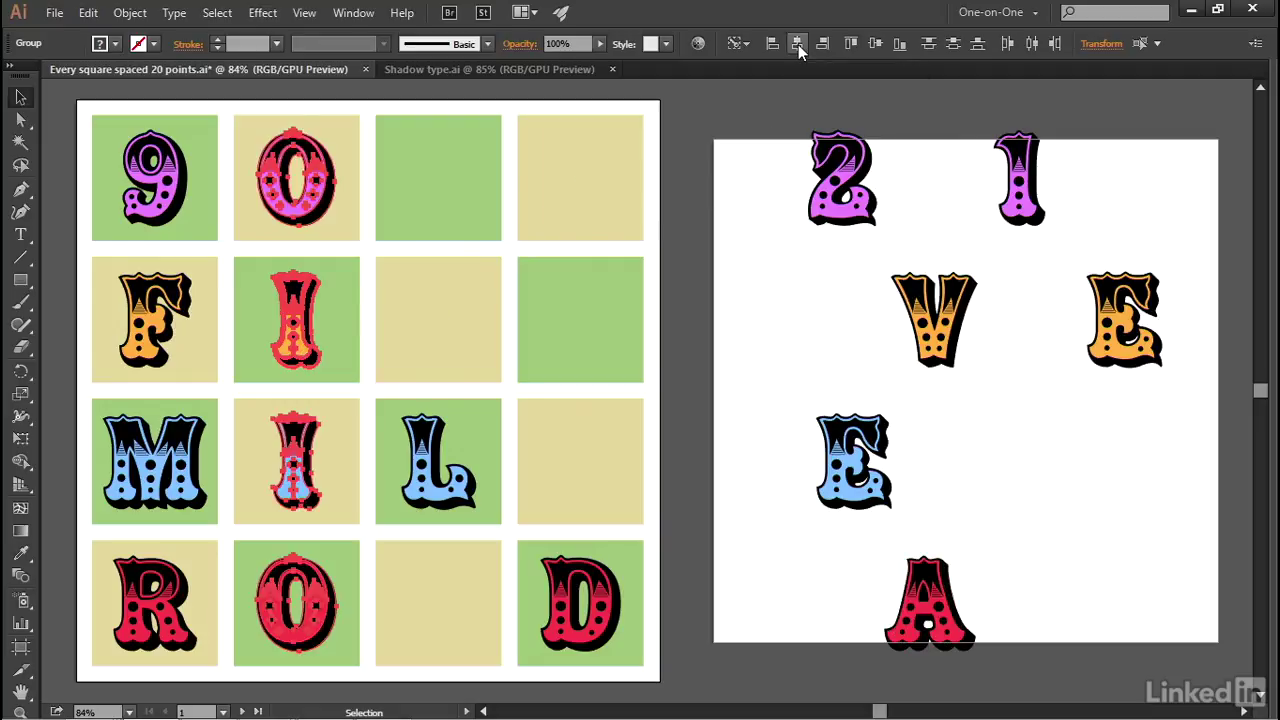
Align the purple 1, orange V and red A horizontally to the center of the blue L, with the L as key object.
left_click(449, 503)
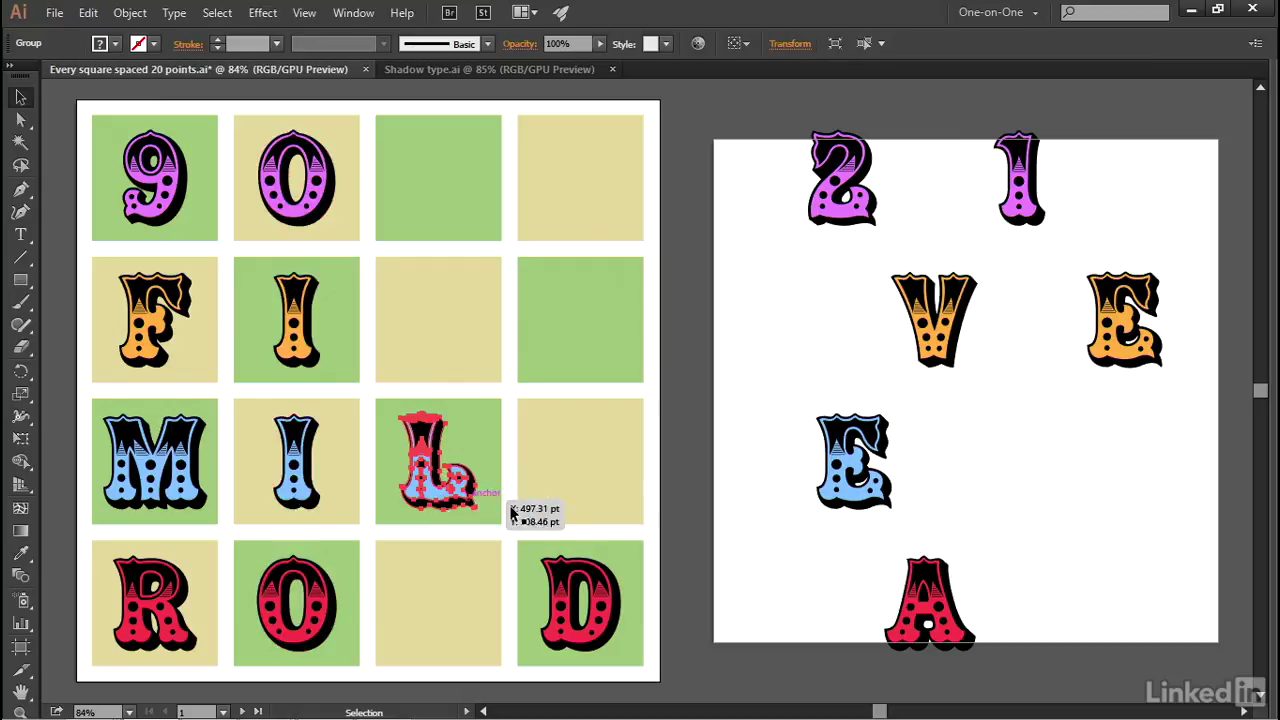
left_click(937, 340, "shift")
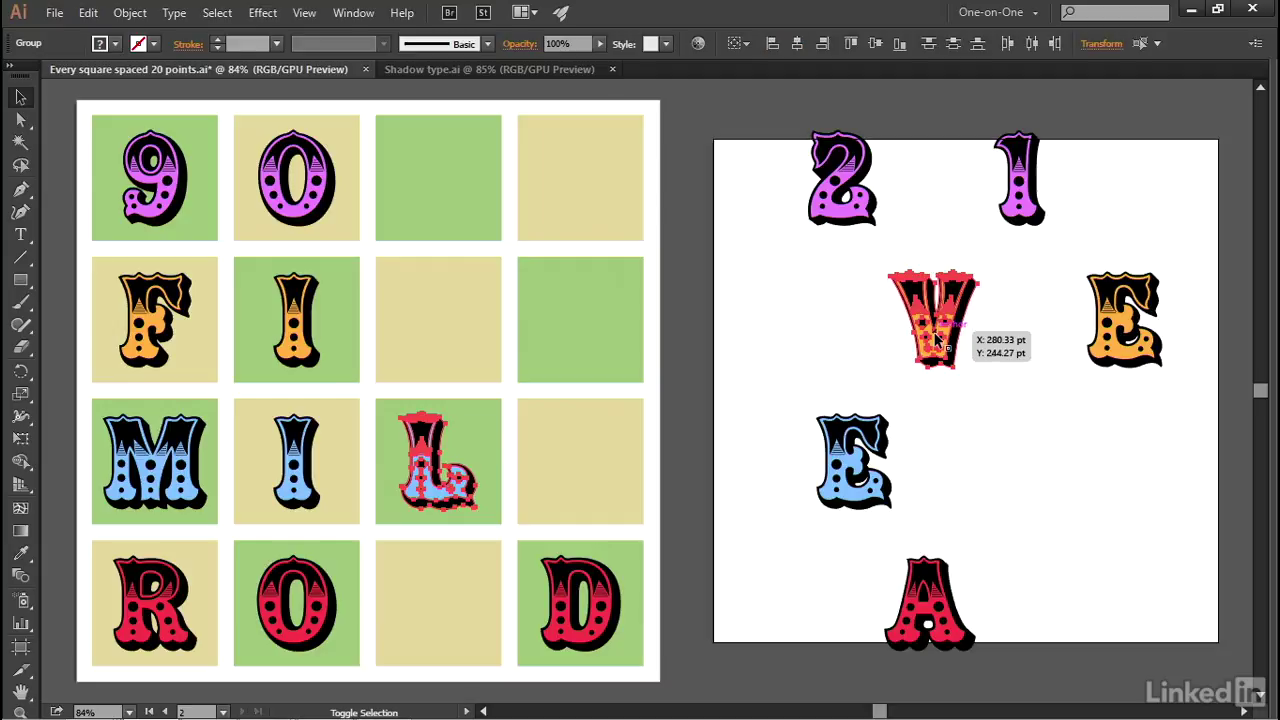
left_click(1030, 215, "shift")
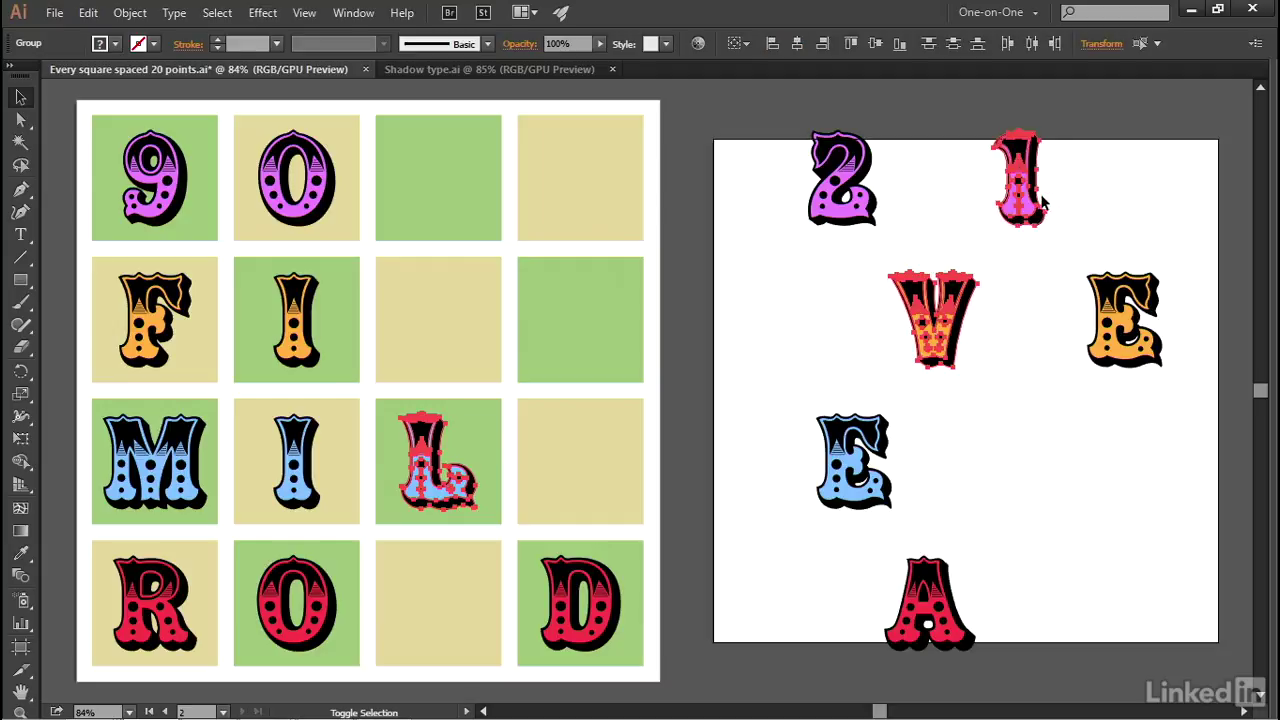
left_click(935, 590, "shift")
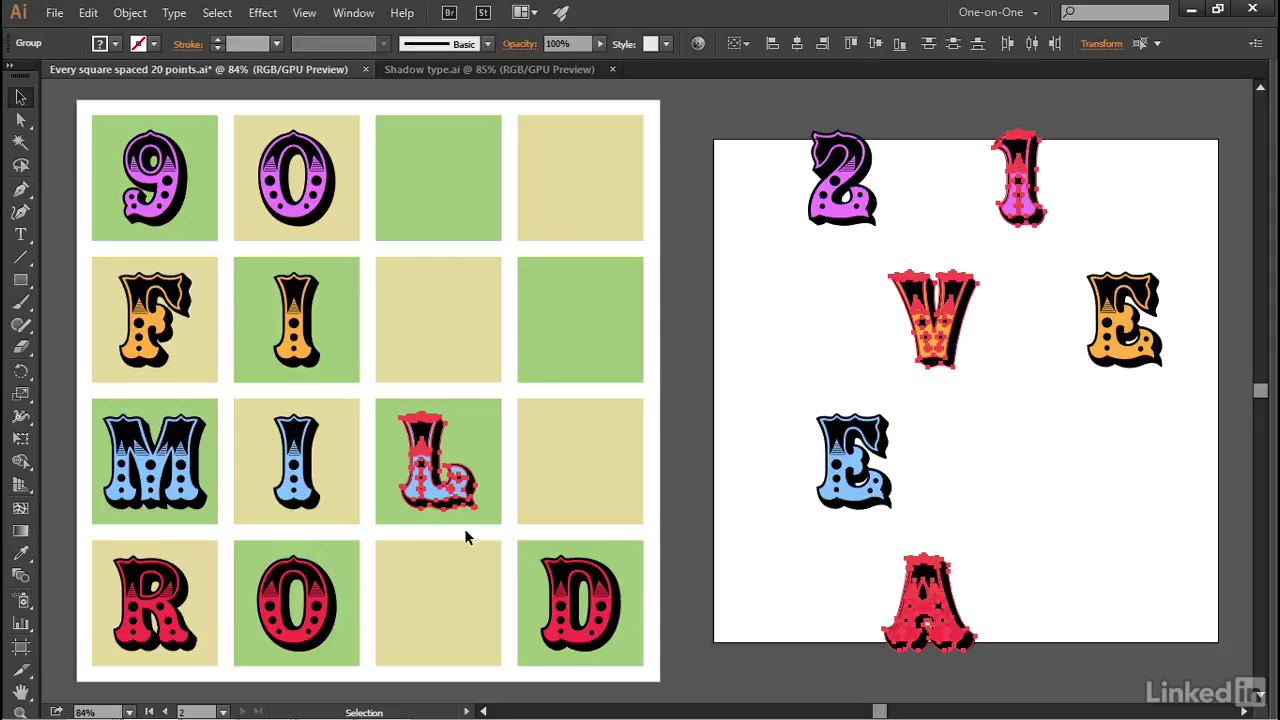
left_click(435, 490)
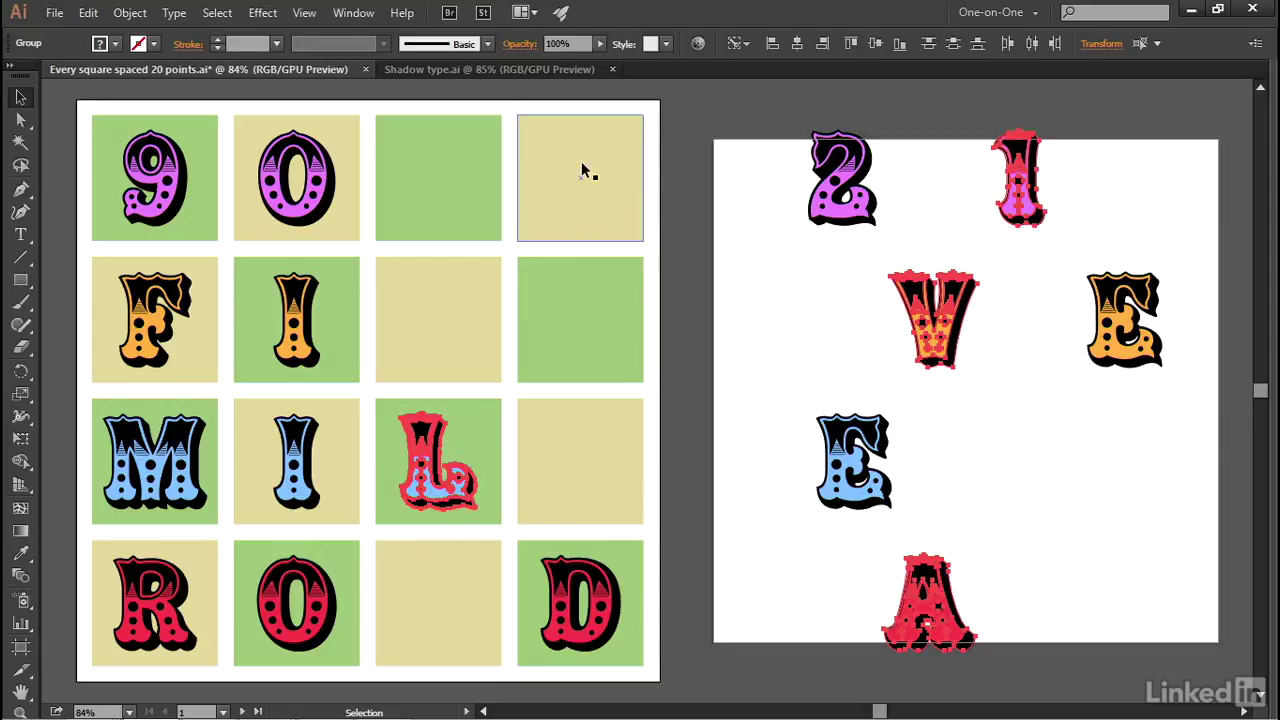
left_click(798, 45)
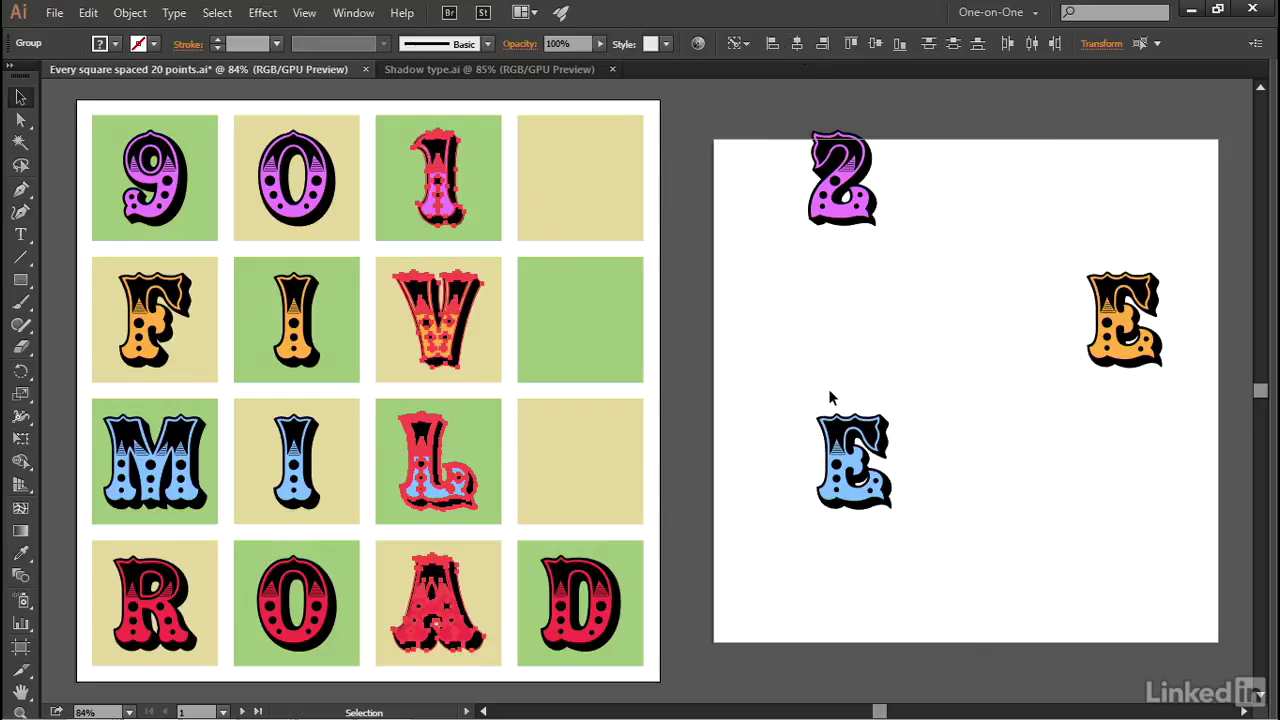
Align the purple 2, orange E and blue E horizontally to the center of the red D, with the D as key object, and deselect everything.
left_click(601, 619)
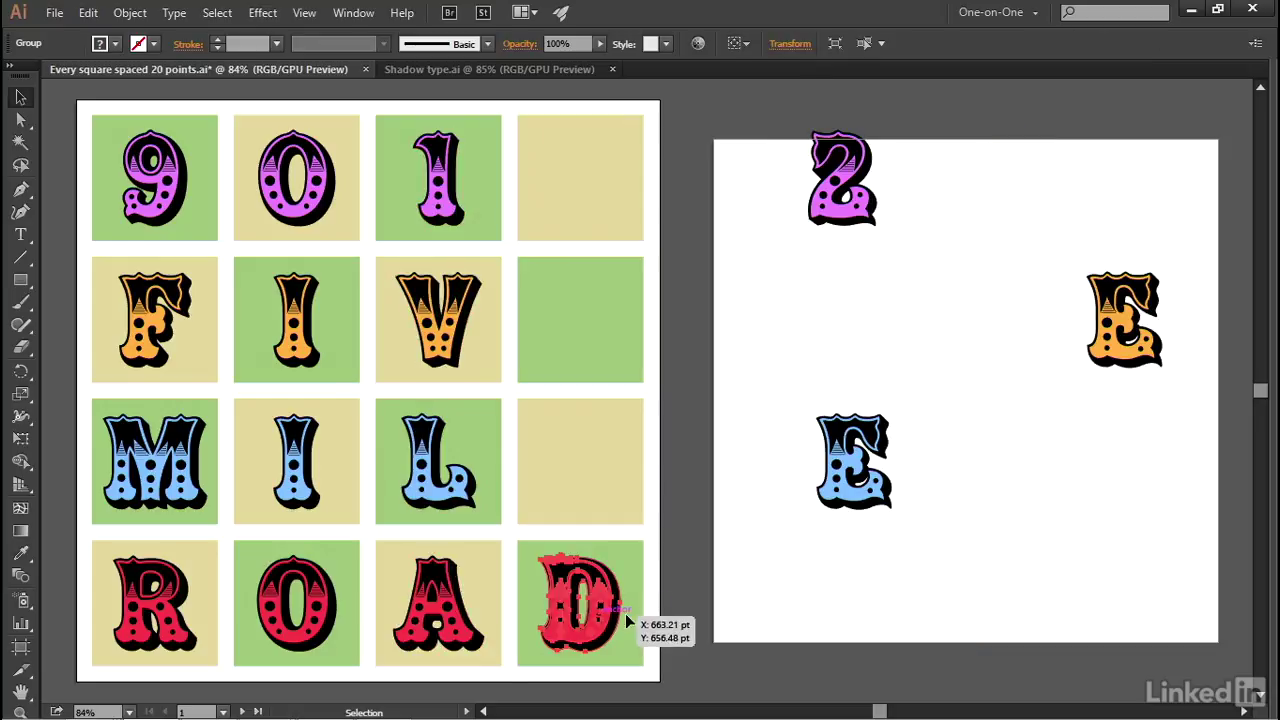
left_click_drag(774, 184, 1146, 497)
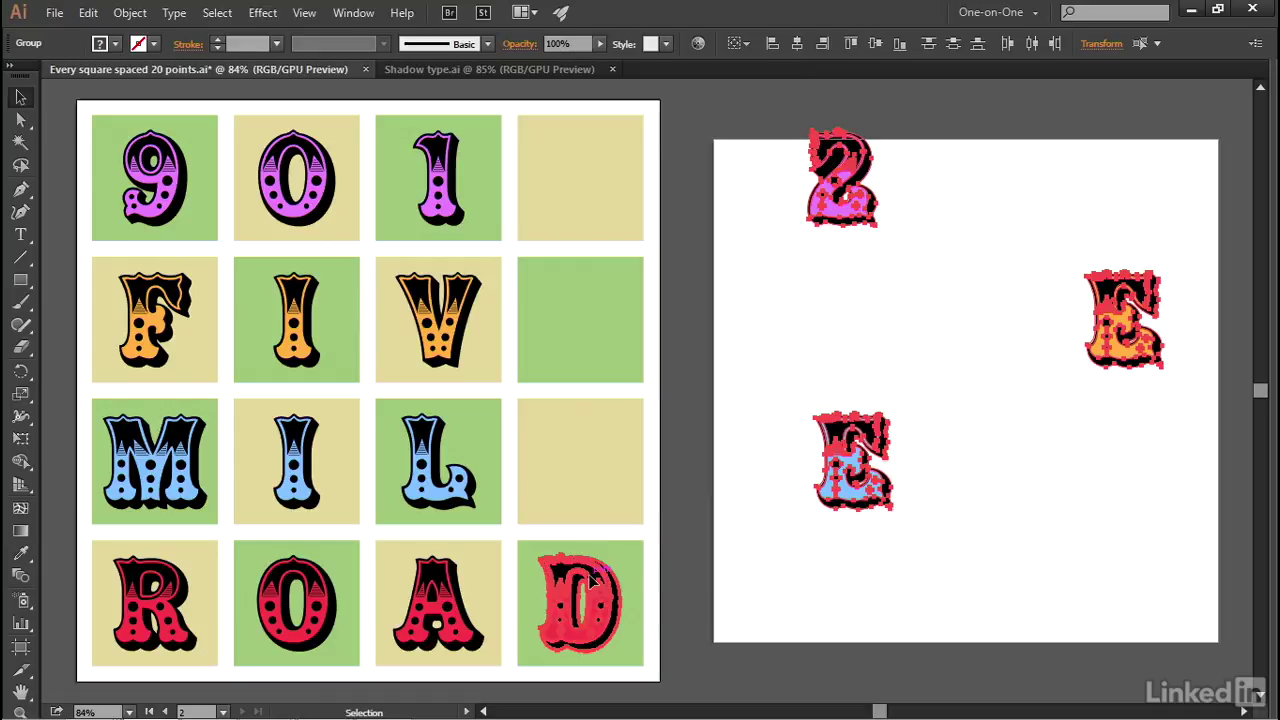
left_click(799, 46)
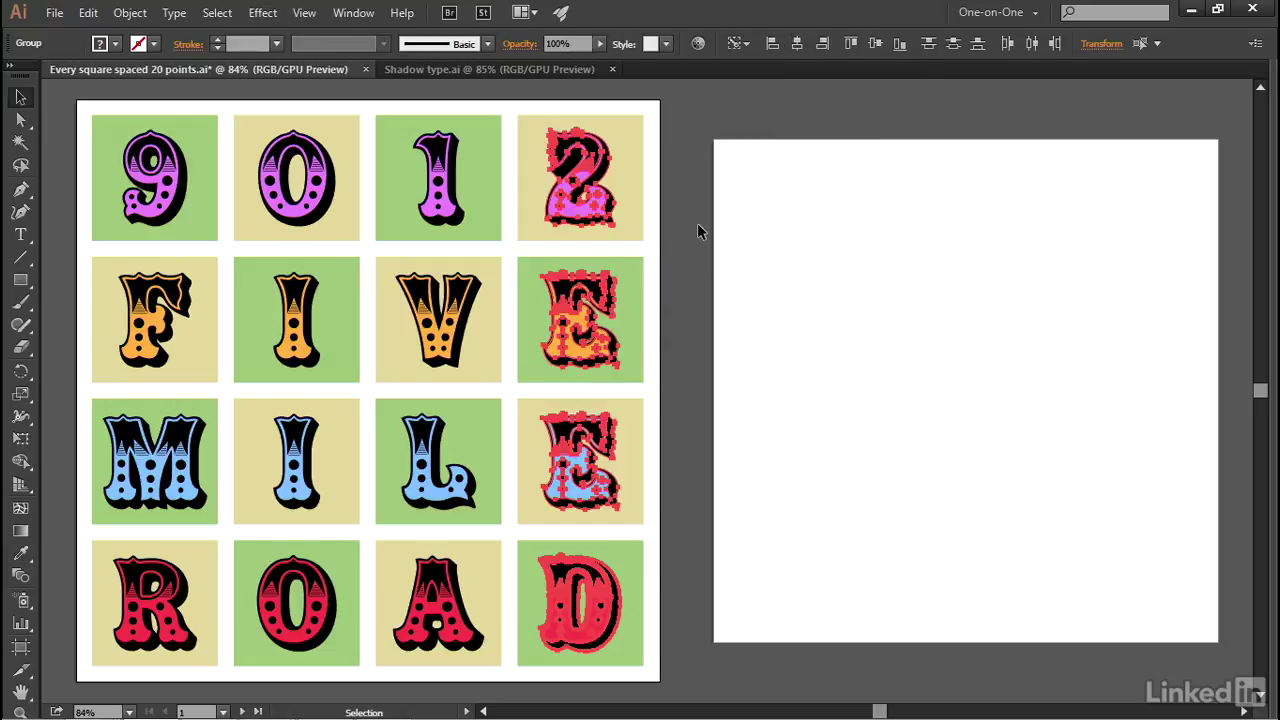
left_click(699, 239)
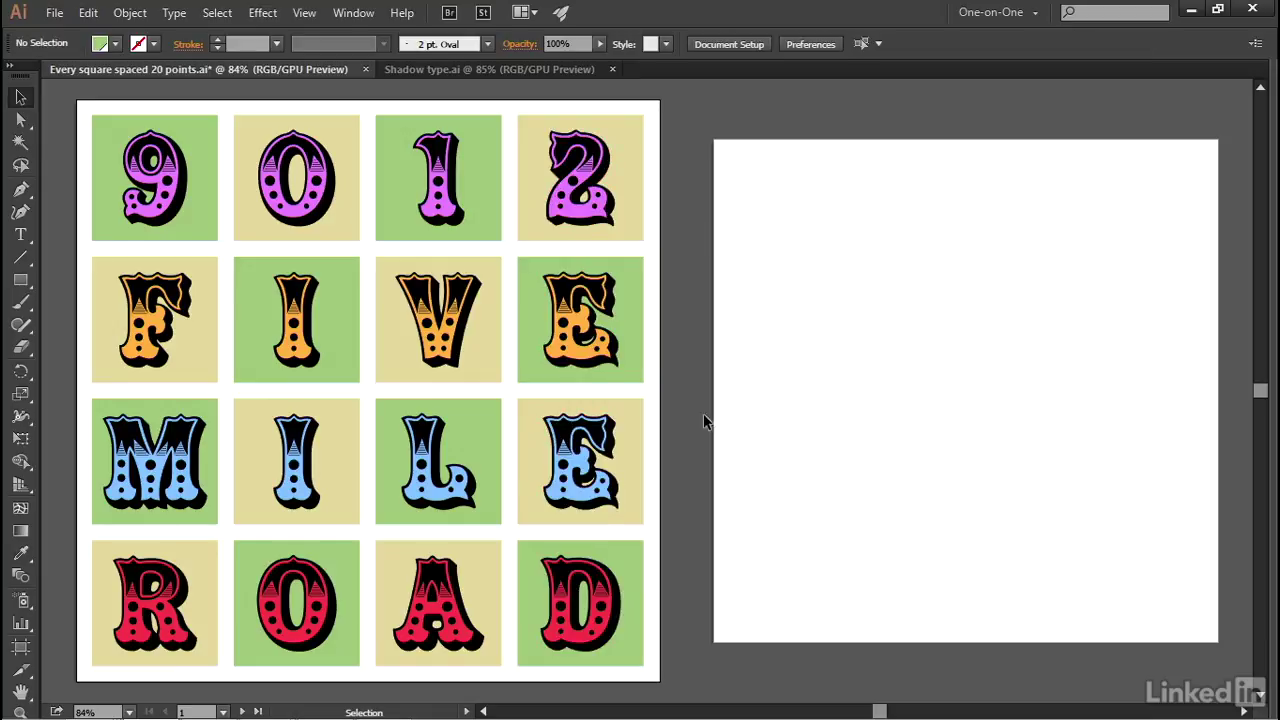
Delete the empty Artboard 2 and return to the Selection tool.
left_click(21, 650)
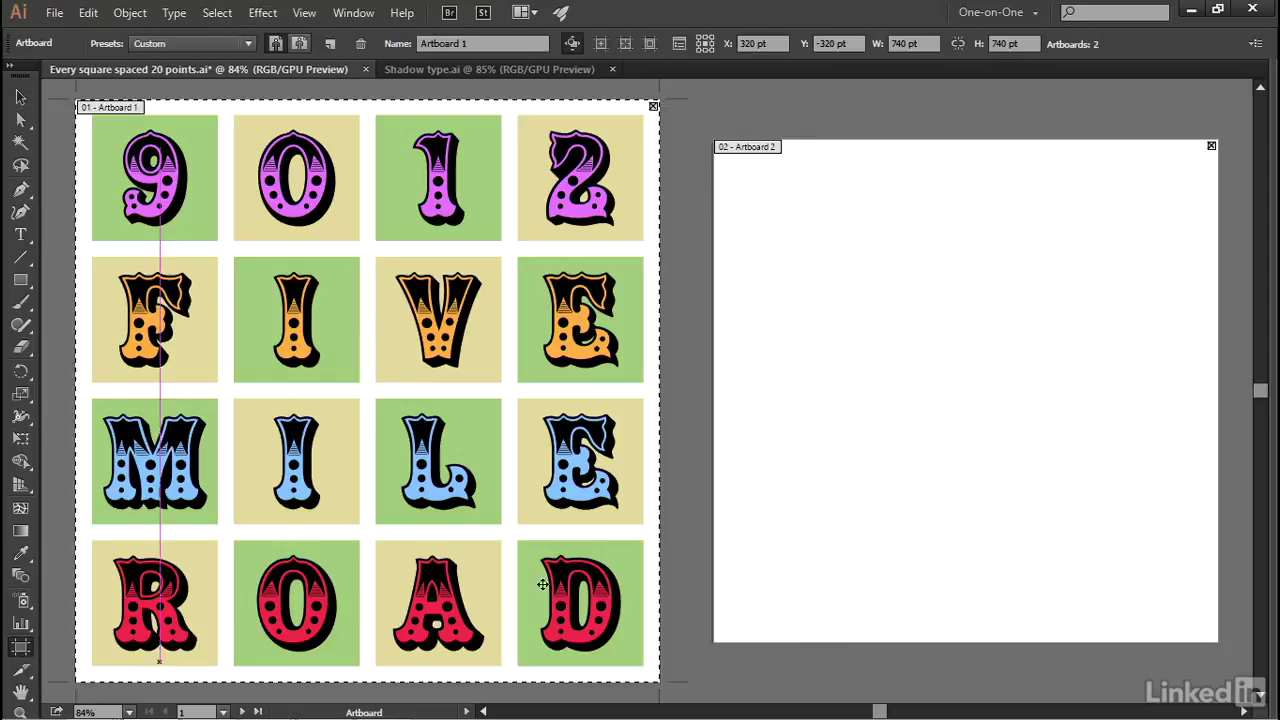
left_click(912, 351)
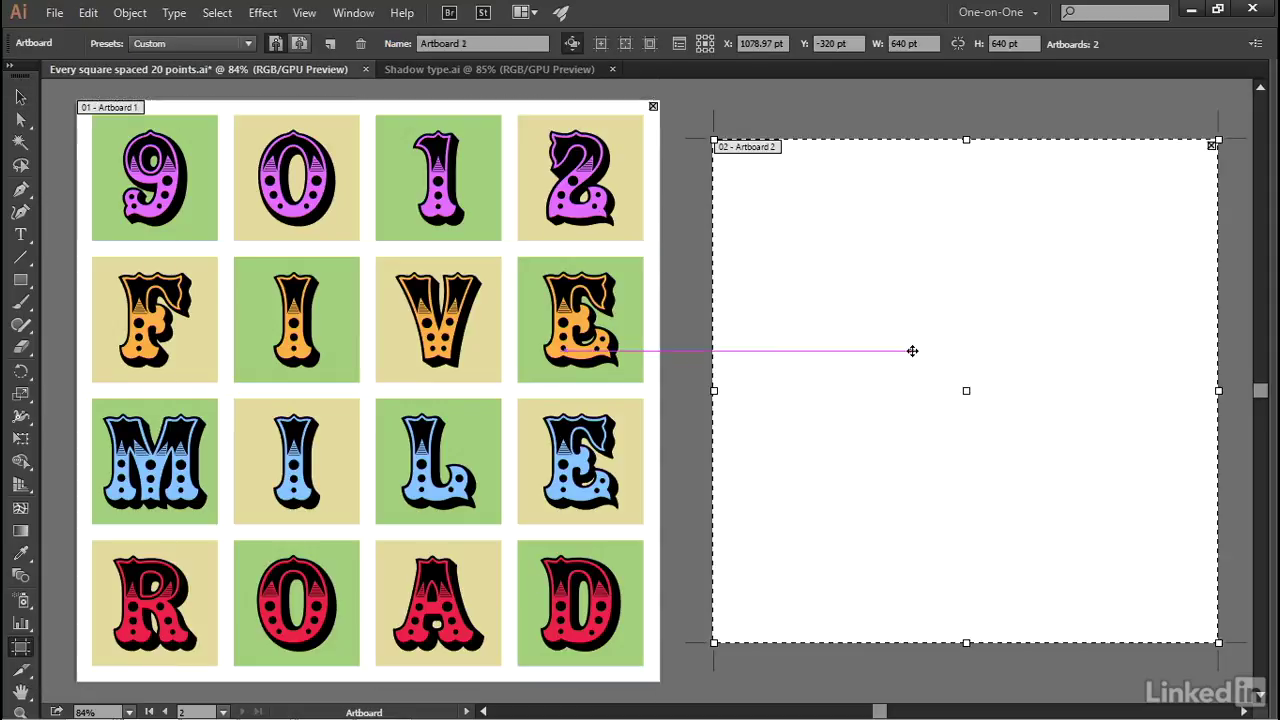
key("Delete")
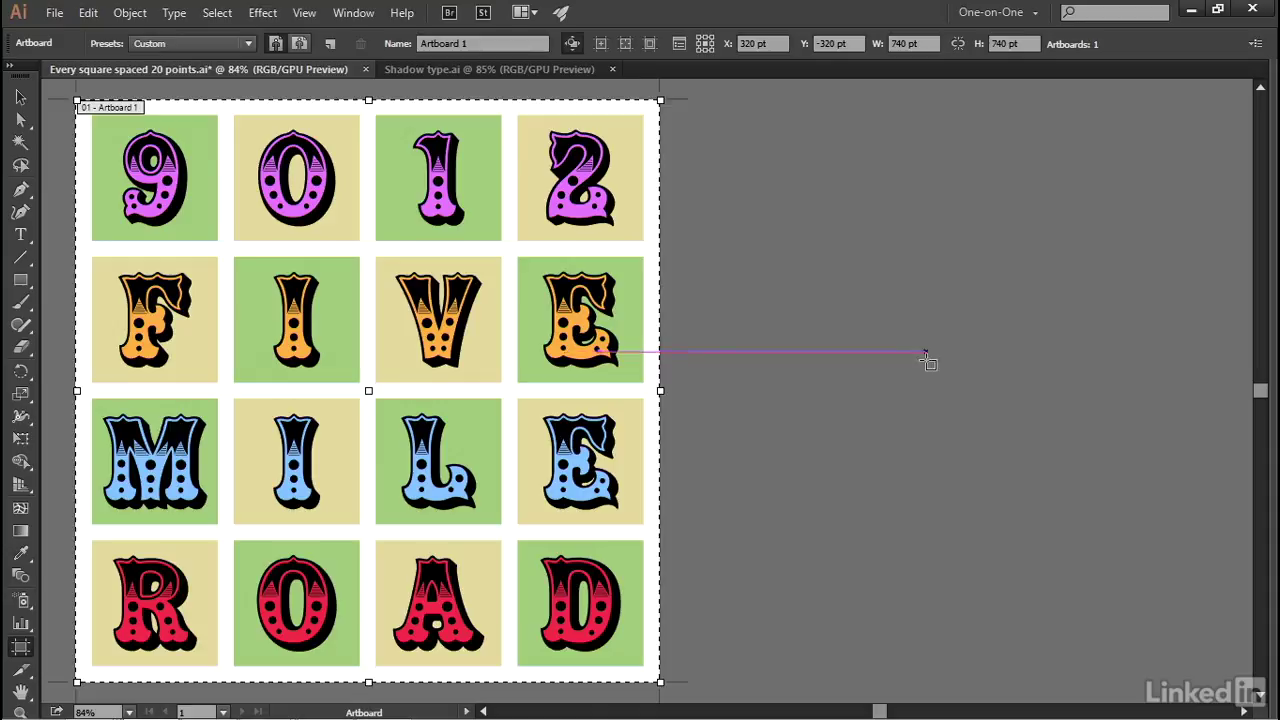
key("v")
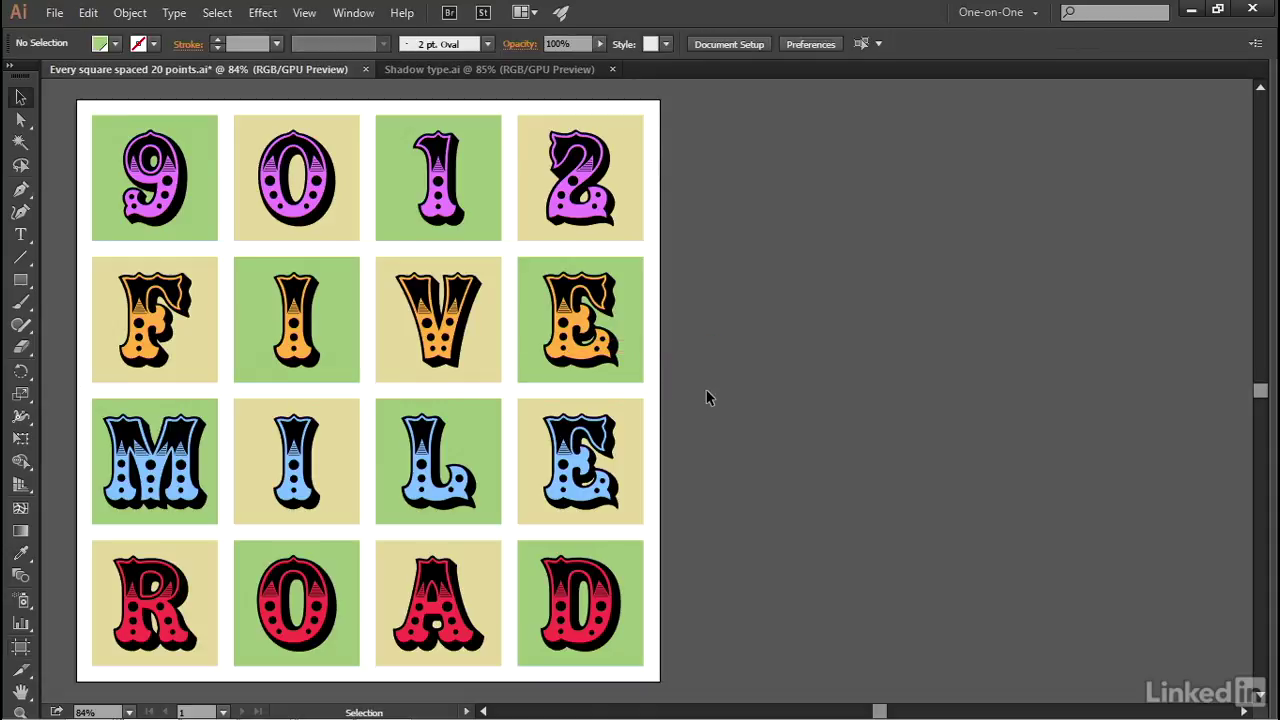
Bring back the hidden panels and fit the remaining artboard in the window.
key("shift+Tab")
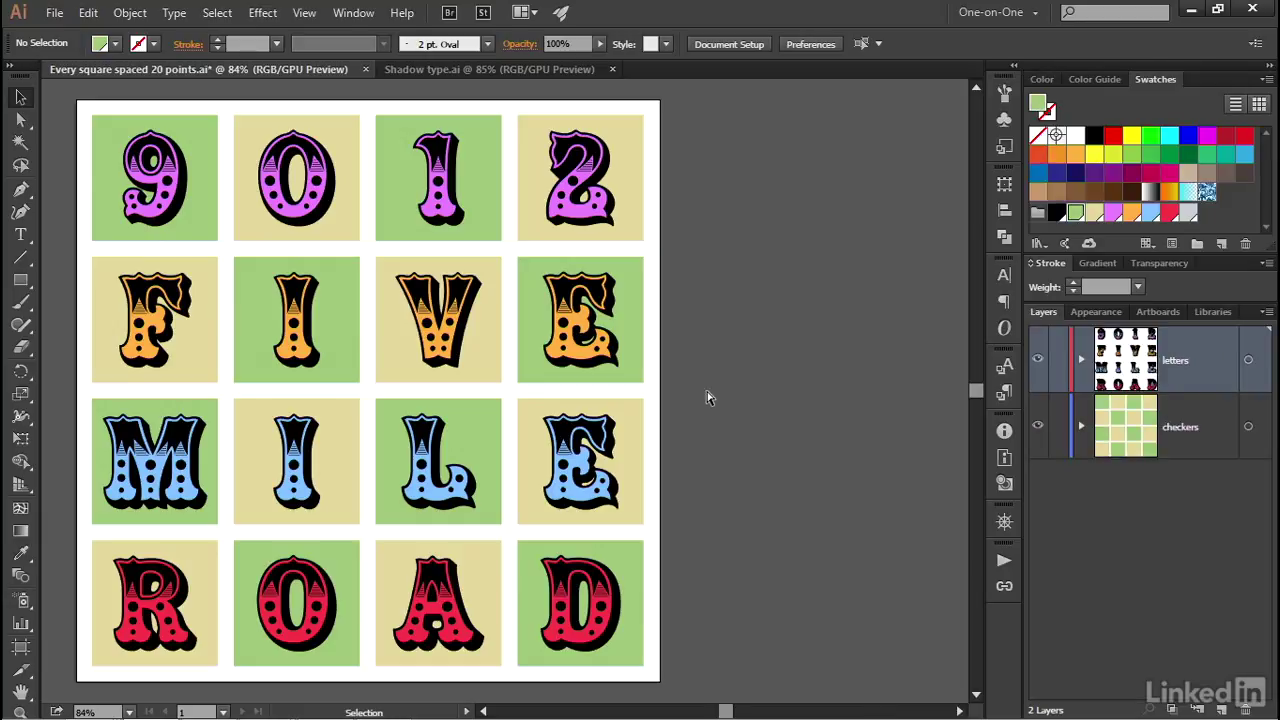
key("ctrl+0")
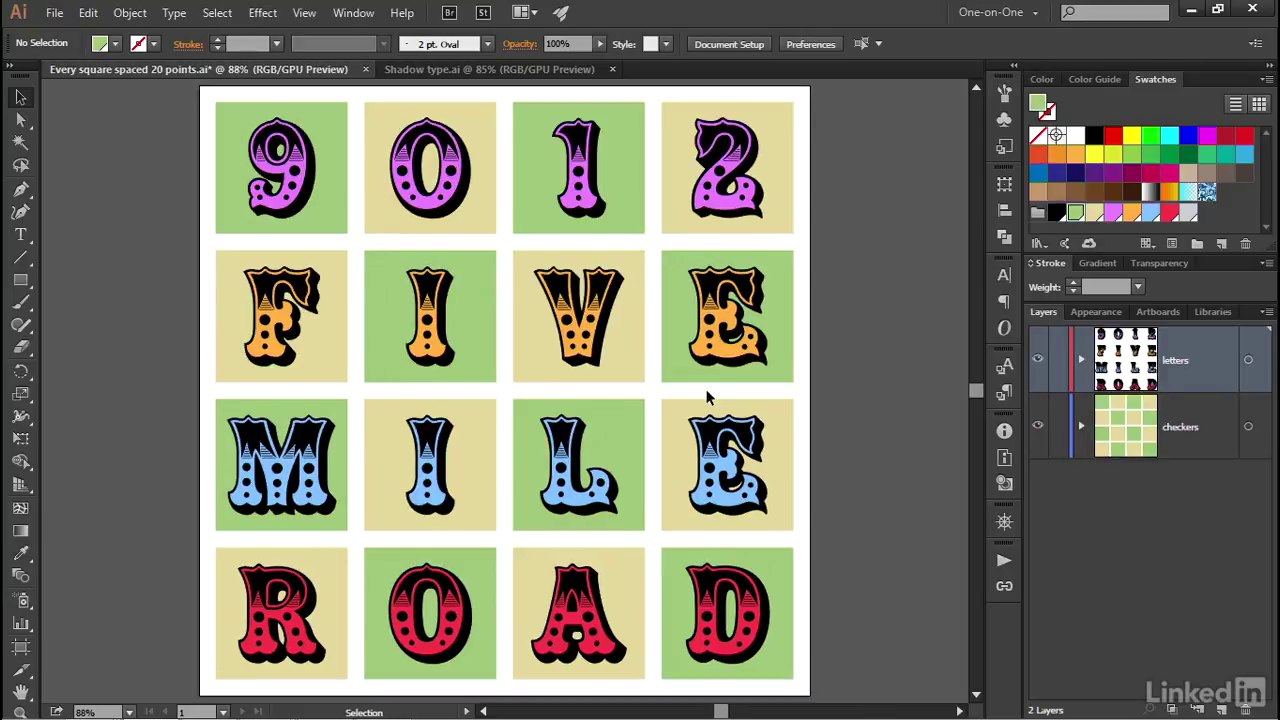